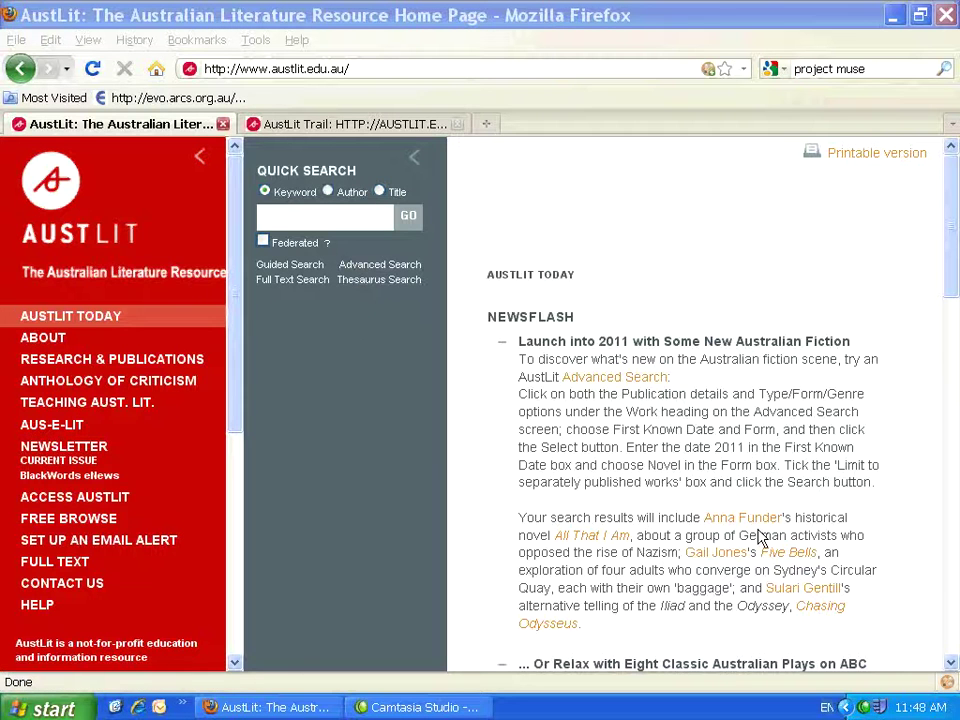
# Step: Show the annotations and compound objects panes, and open the Wiradjuri Trail compound object from the viewing history
pyautogui.click(946, 684)
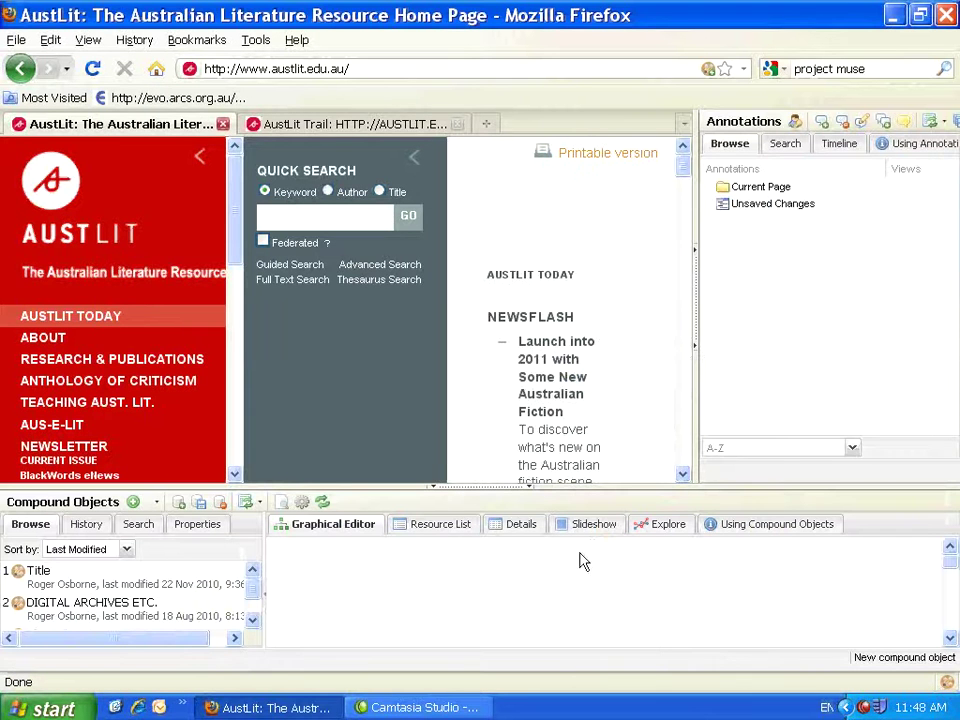
pyautogui.moveTo(566, 487); pyautogui.dragTo(566, 308)
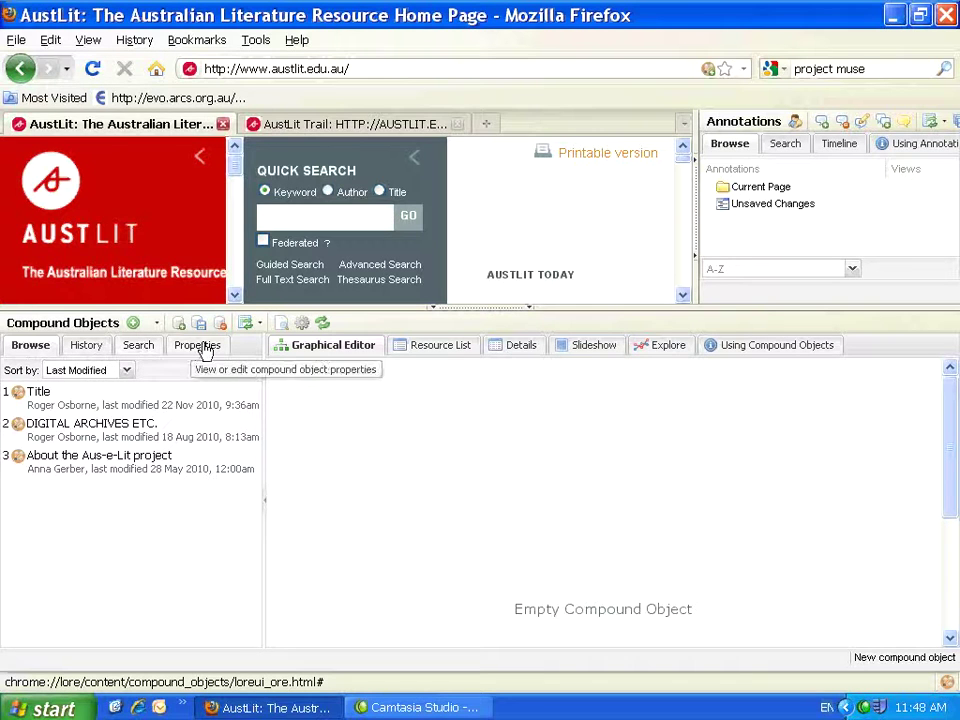
pyautogui.click(84, 352)
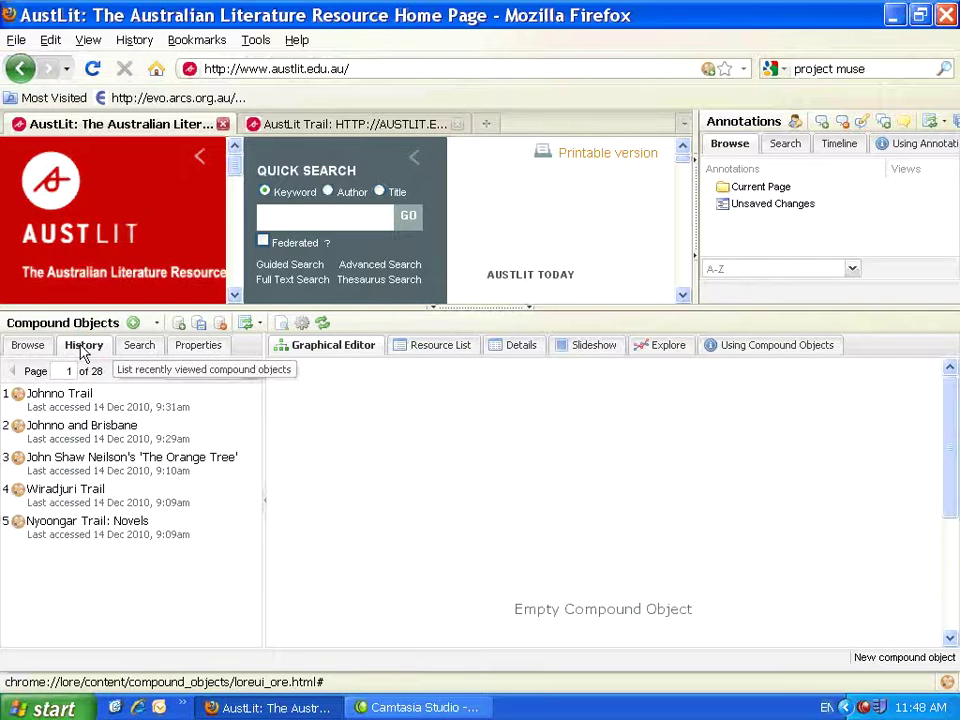
pyautogui.doubleClick(72, 492)
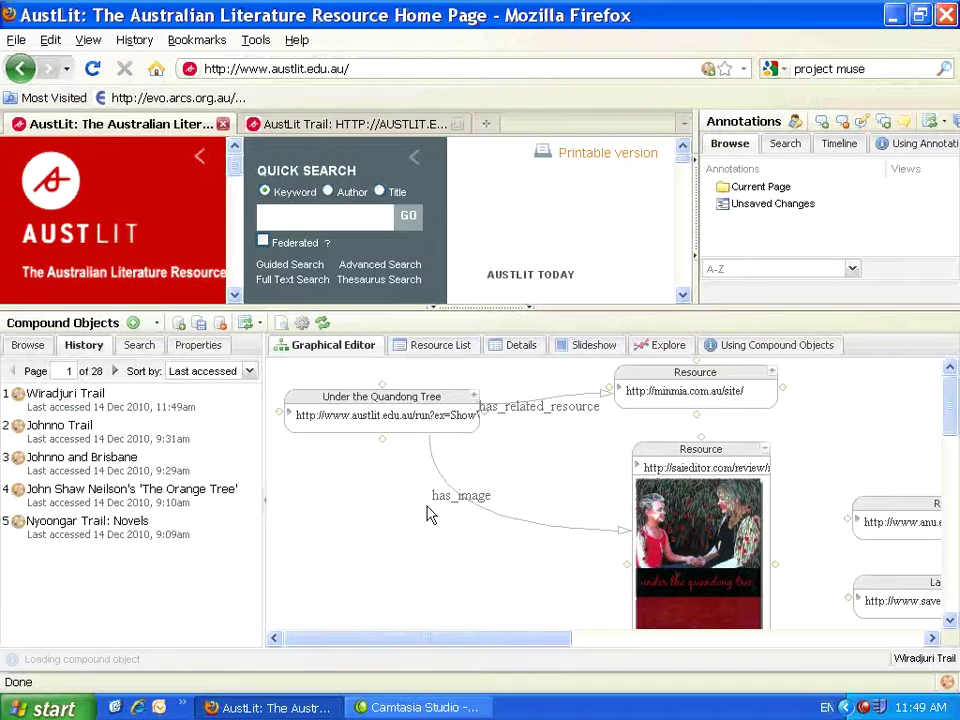
# Step: Enlarge the graphical editor and examine the Wiradjuri Trail's works, authors, images and the relationships linking them
pyautogui.moveTo(264, 478); pyautogui.dragTo(210, 476)
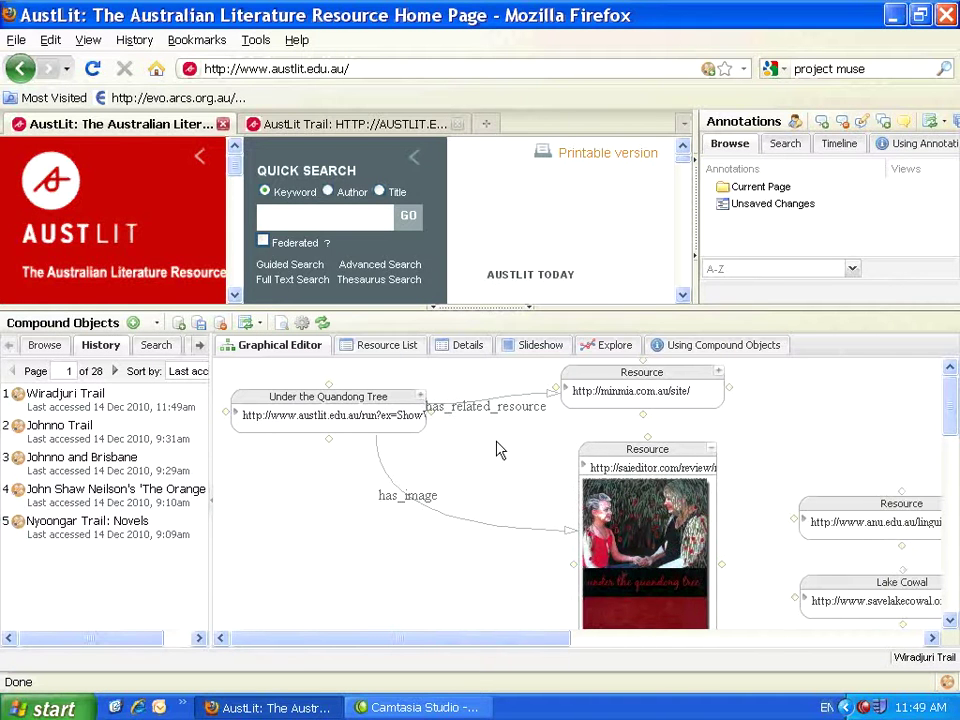
pyautogui.moveTo(377, 304); pyautogui.dragTo(377, 218)
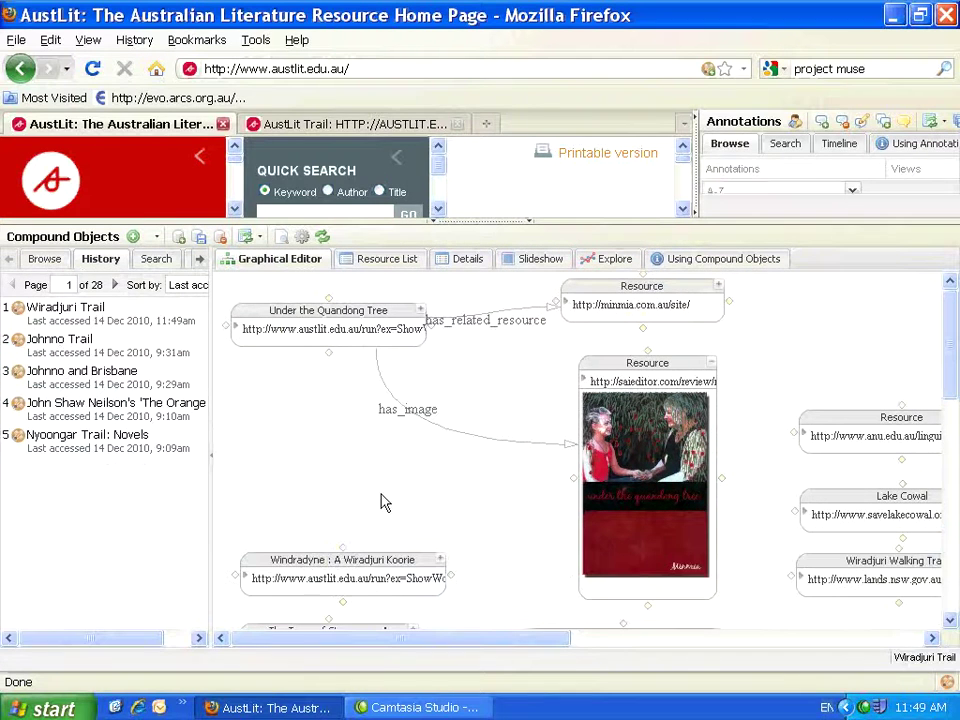
pyautogui.scroll(-2, 347, 497)
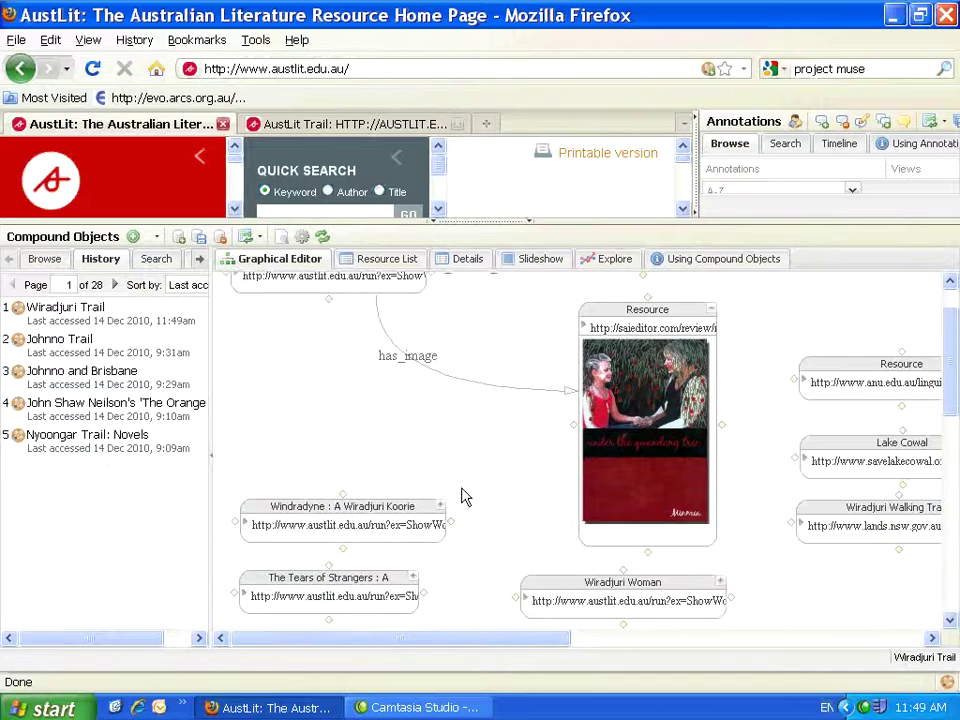
pyautogui.scroll(-2, 463, 500)
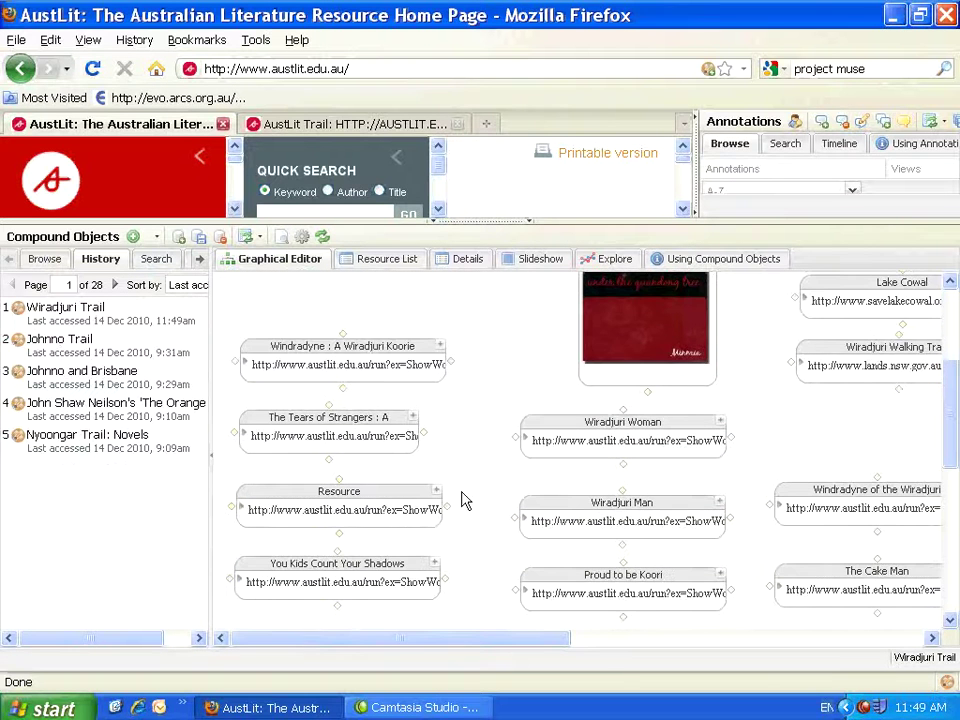
pyautogui.scroll(-1, 463, 500)
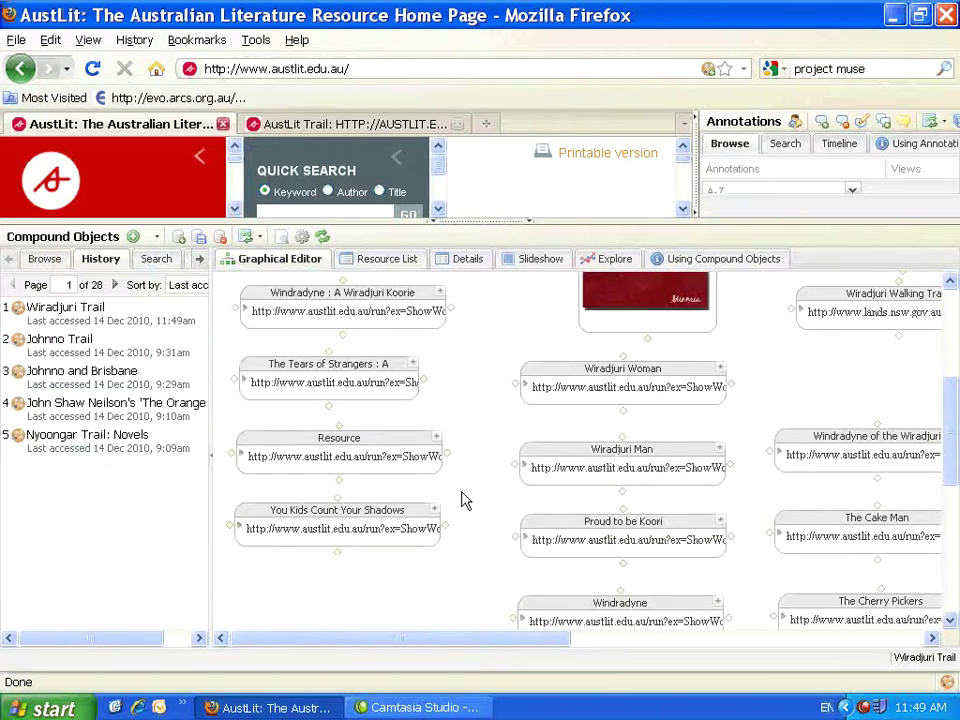
pyautogui.scroll(-3, 463, 500)
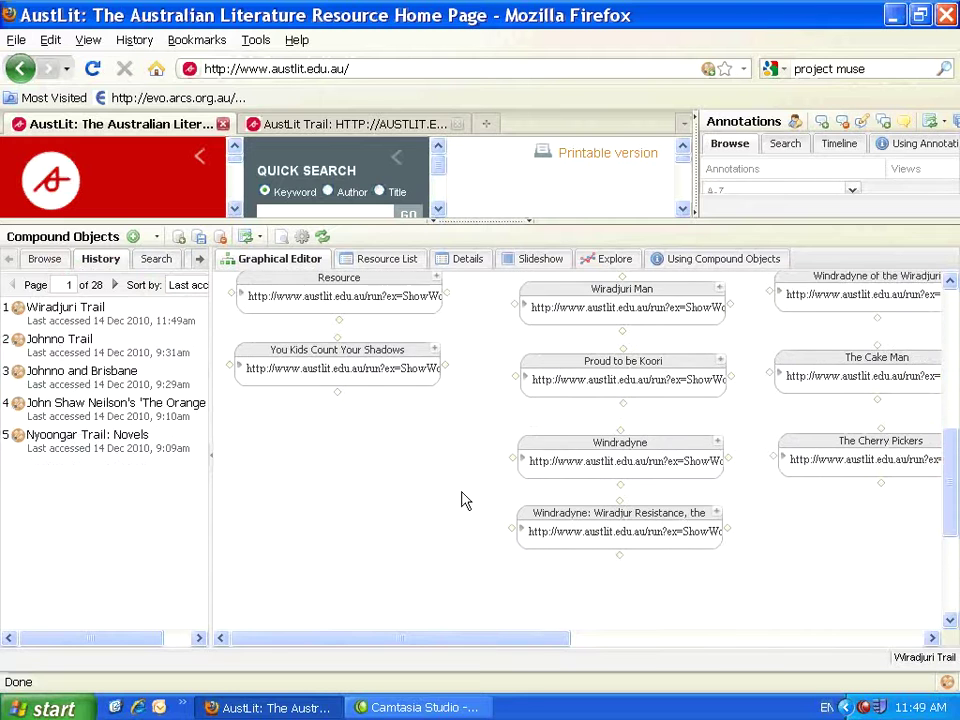
pyautogui.scroll(-2, 463, 500)
pyautogui.moveTo(478, 639); pyautogui.dragTo(838, 645)
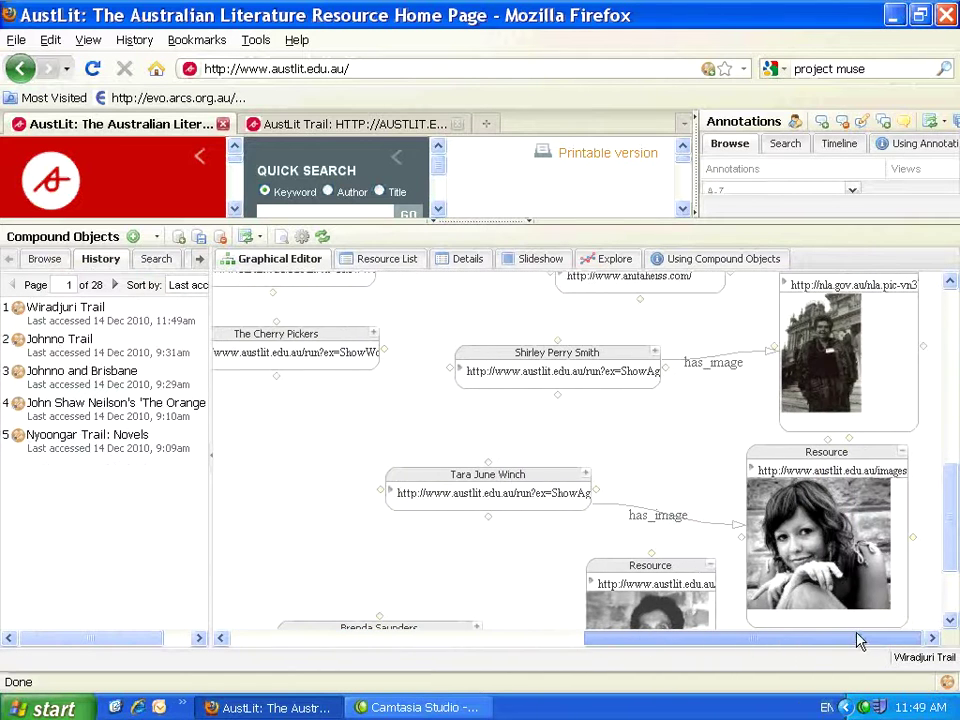
pyautogui.scroll(1, 437, 416)
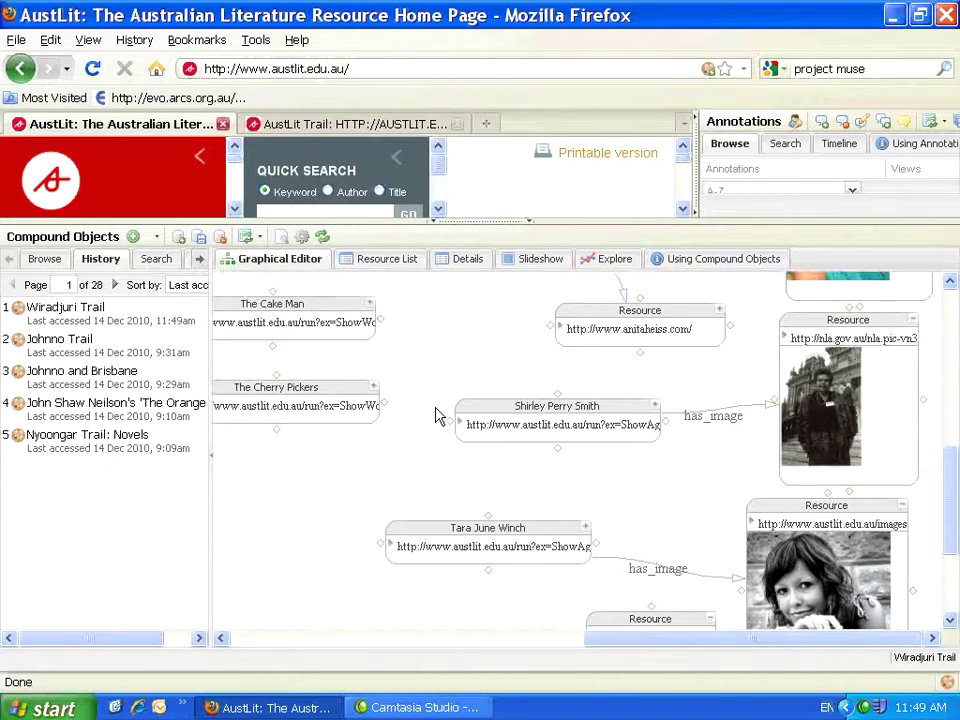
pyautogui.scroll(1, 437, 416)
pyautogui.scroll(3, 437, 416)
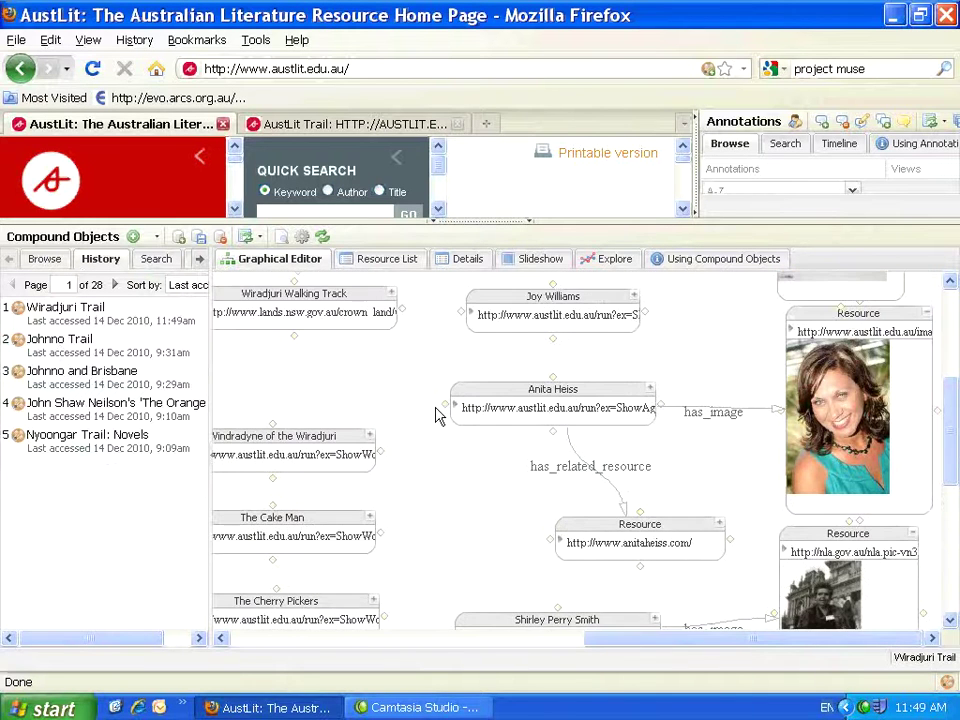
pyautogui.scroll(4, 437, 416)
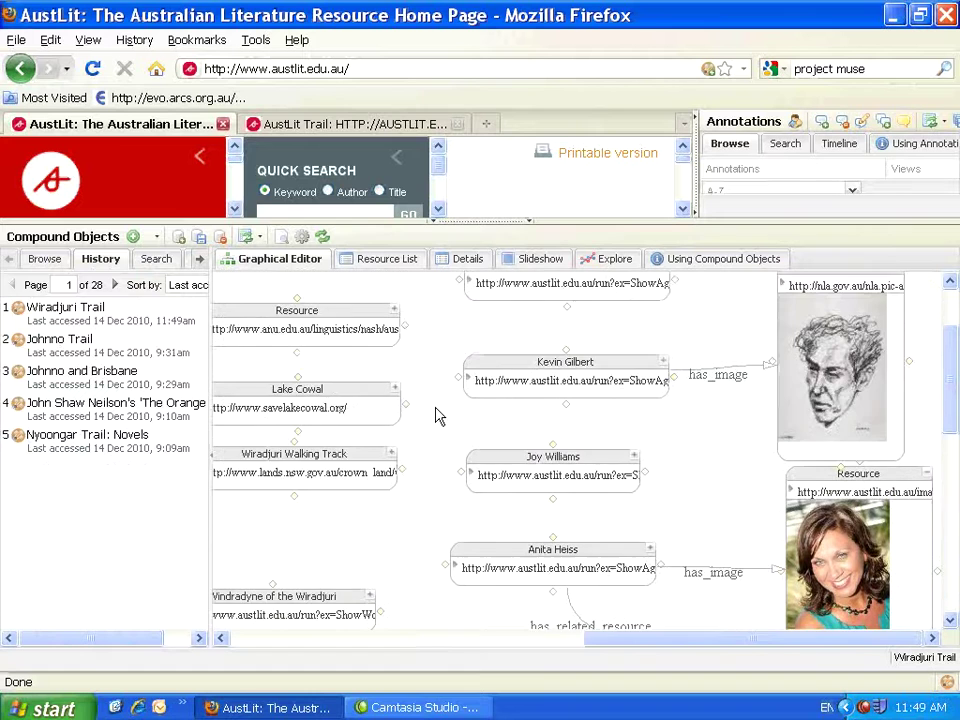
pyautogui.scroll(1, 437, 416)
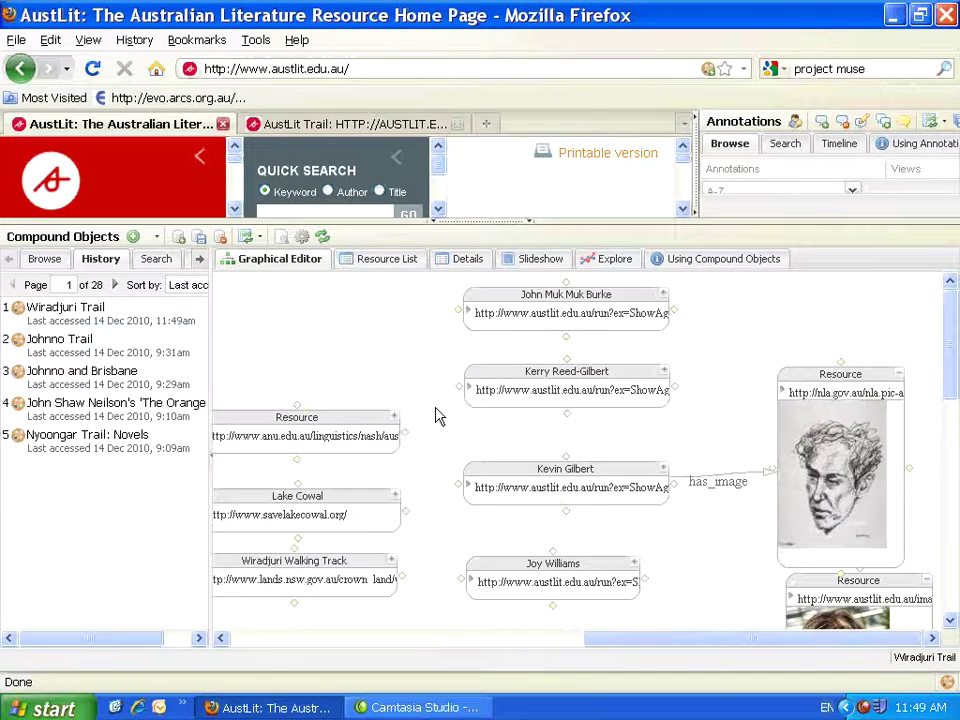
# Step: Open the web pages of the Kerry Reed-Gilbert resource and of the portrait image linked to Kevin Gilbert
pyautogui.click(593, 397)
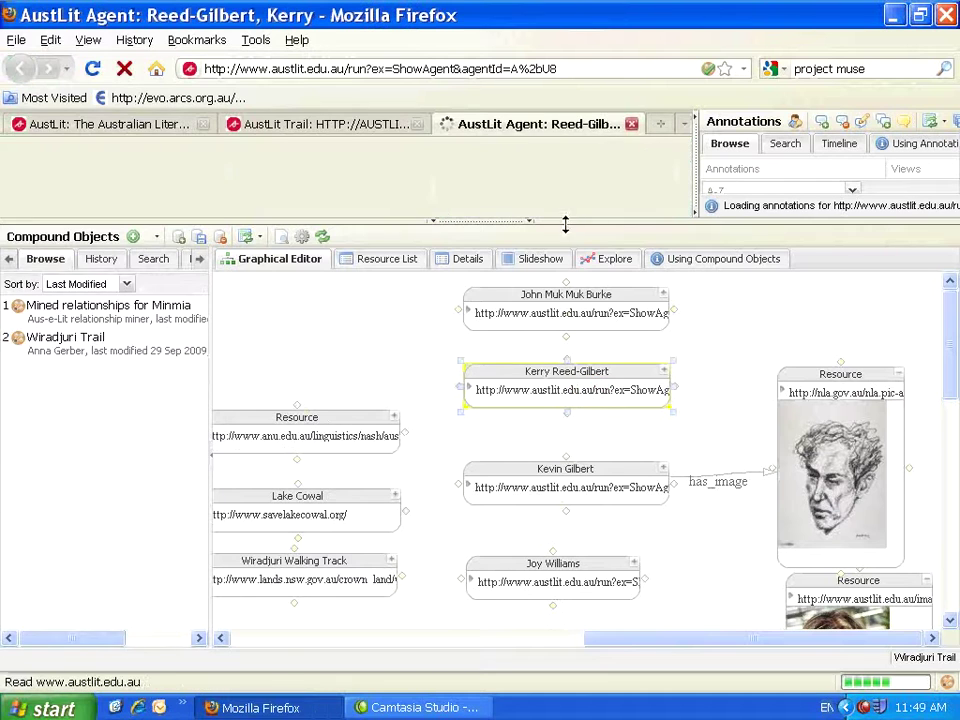
pyautogui.moveTo(565, 222)
pyautogui.mouseDown()
pyautogui.moveTo(572, 597)
pyautogui.moveTo(573, 199)
pyautogui.mouseUp()
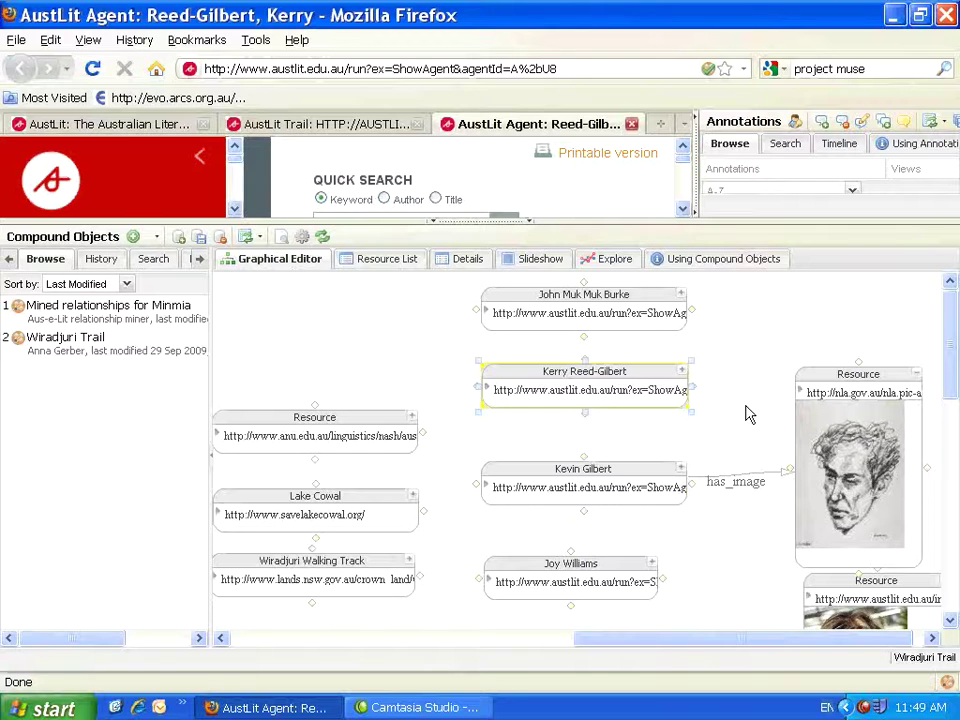
pyautogui.click(884, 395)
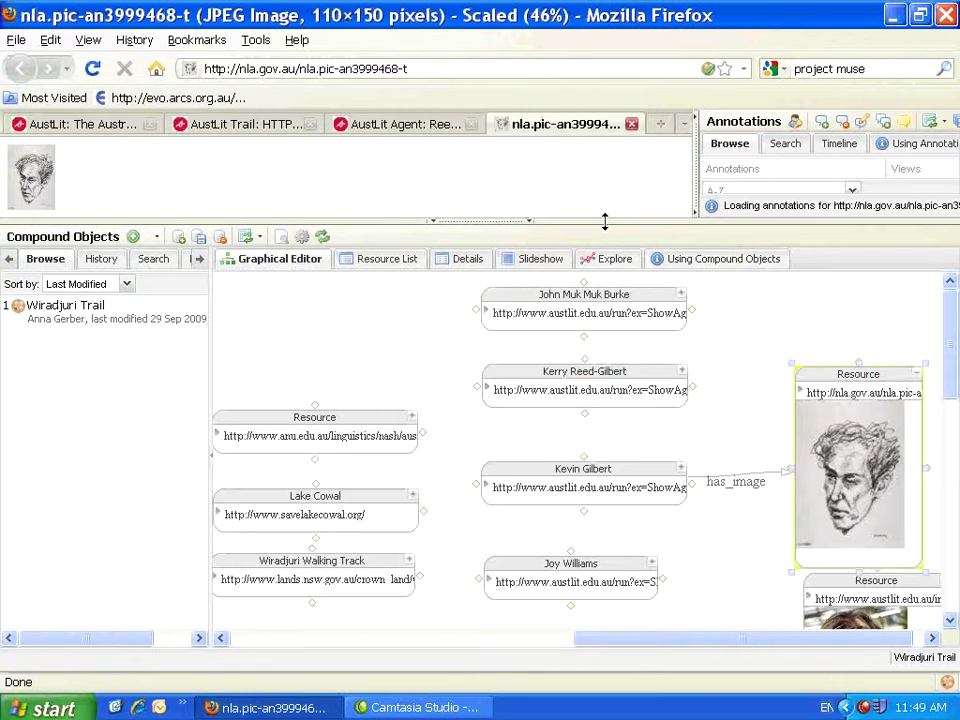
pyautogui.click(609, 289)
pyautogui.moveTo(609, 289); pyautogui.dragTo(625, 253)
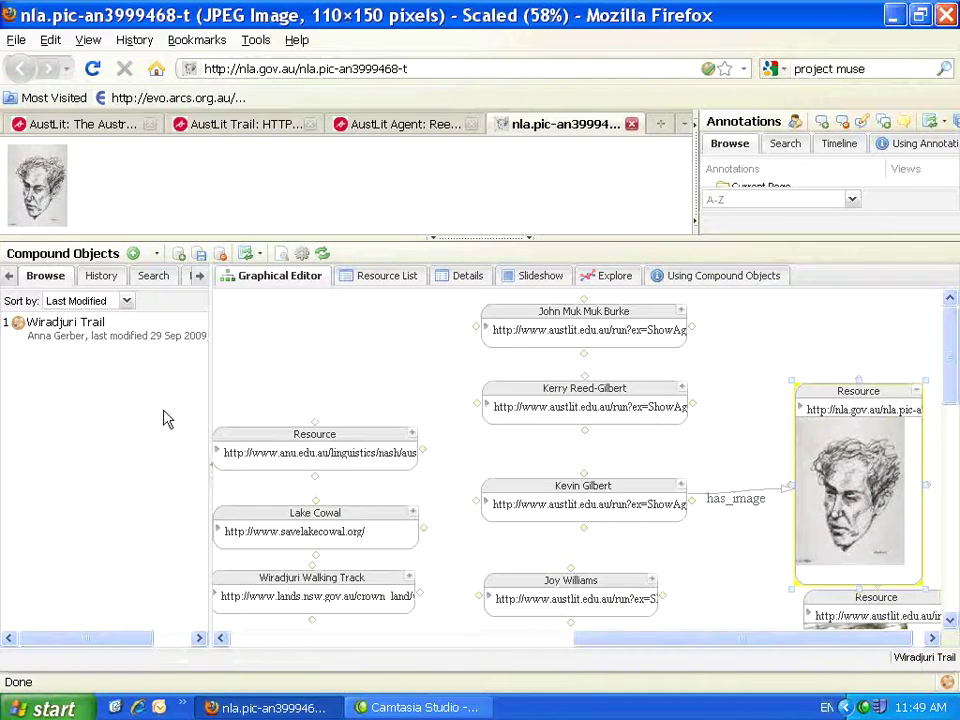
# Step: Open the compound object John Shaw Neilson's 'The Orange Tree' from the viewing history
pyautogui.click(99, 280)
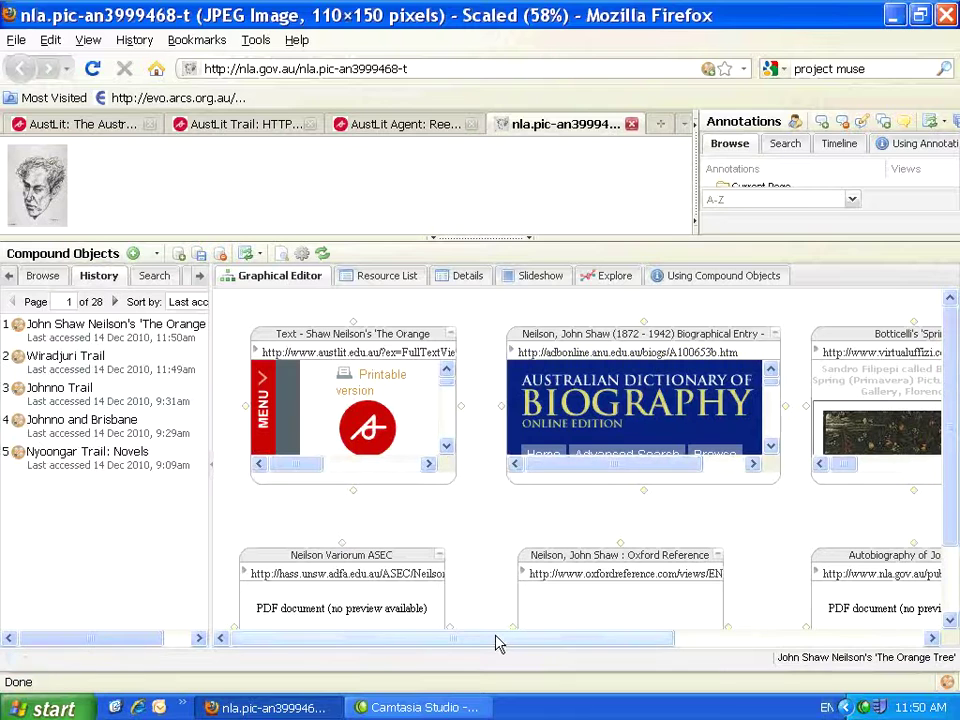
pyautogui.moveTo(498, 639); pyautogui.dragTo(475, 643)
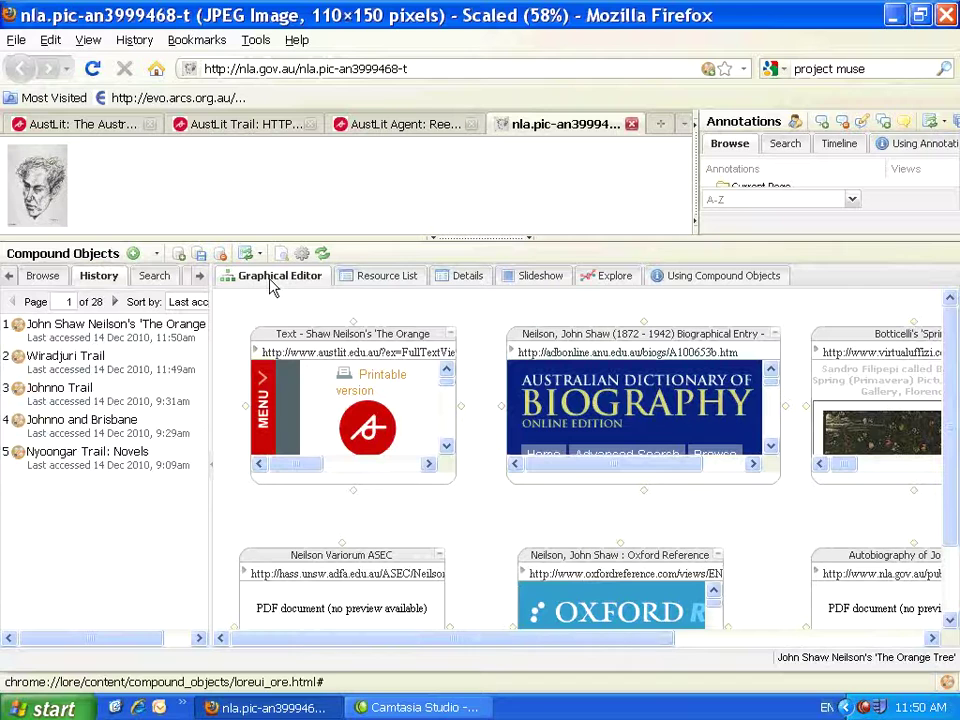
# Step: View the compound object as a resource list and inspect the properties of its first six resources one by one
pyautogui.click(390, 280)
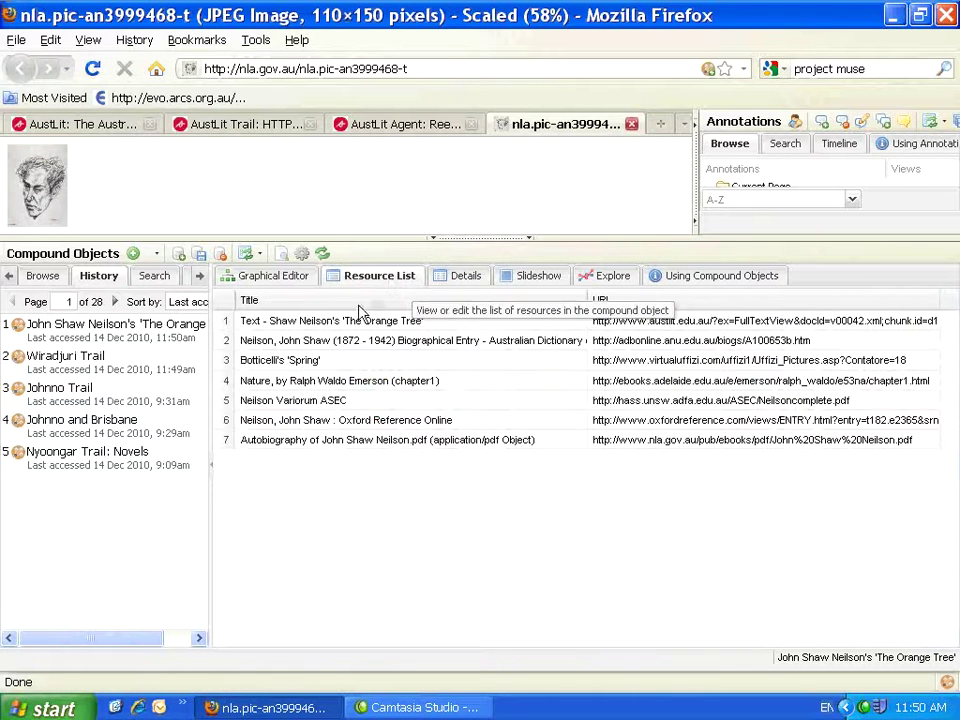
pyautogui.click(267, 324)
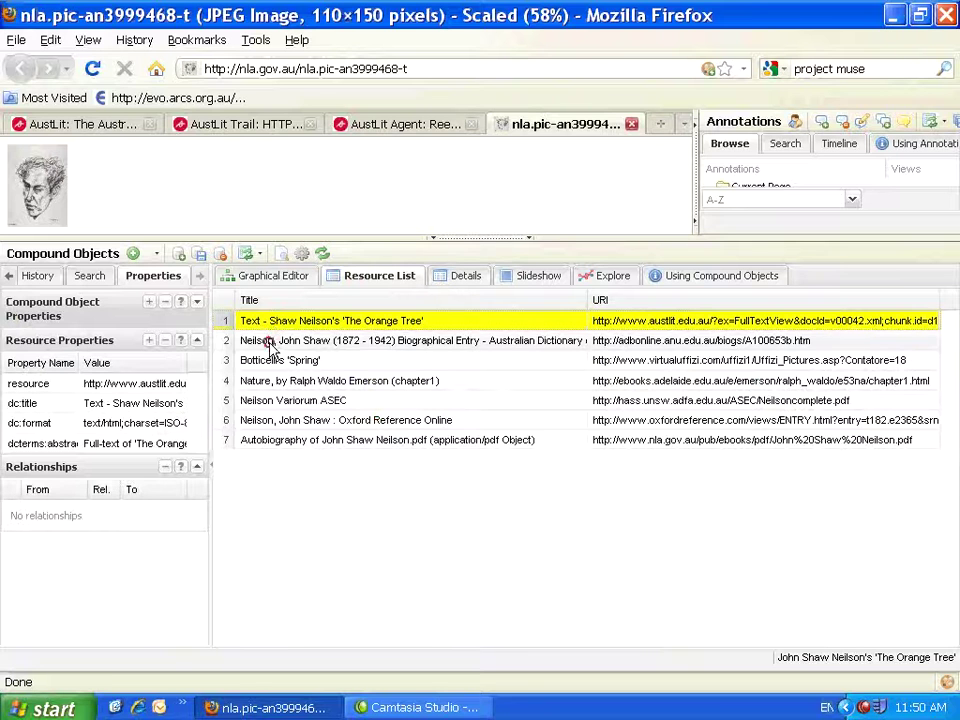
pyautogui.click(270, 343)
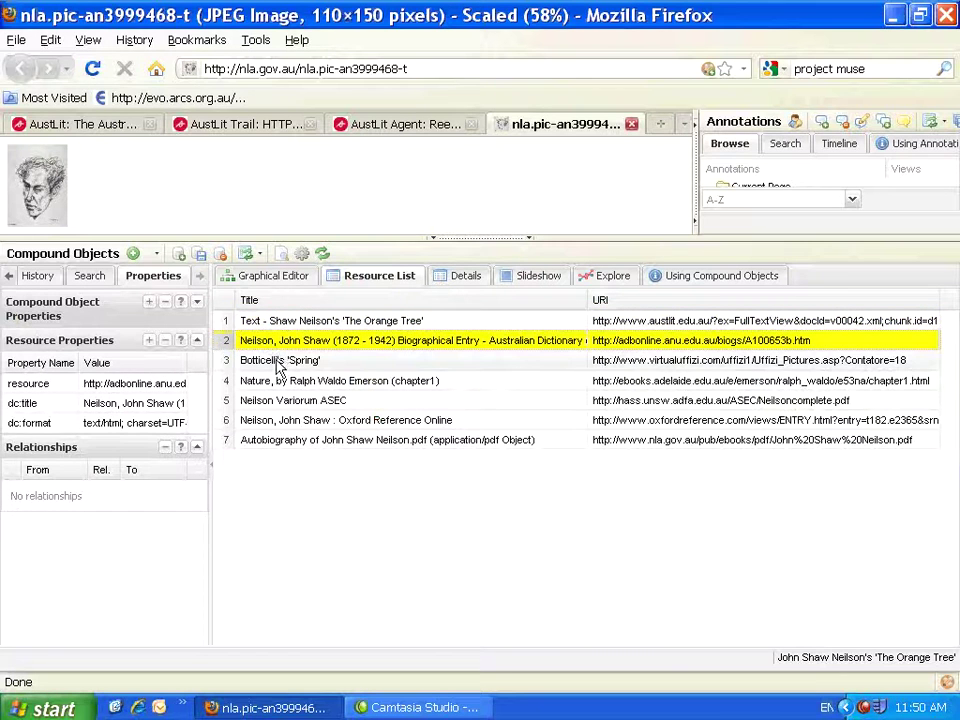
pyautogui.click(278, 362)
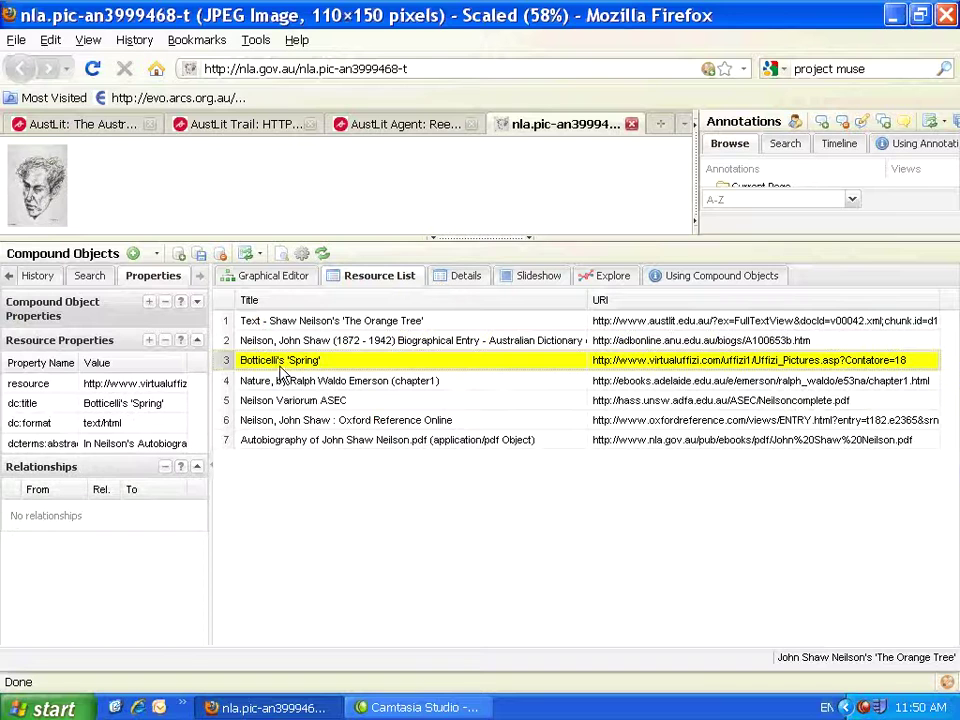
pyautogui.click(281, 385)
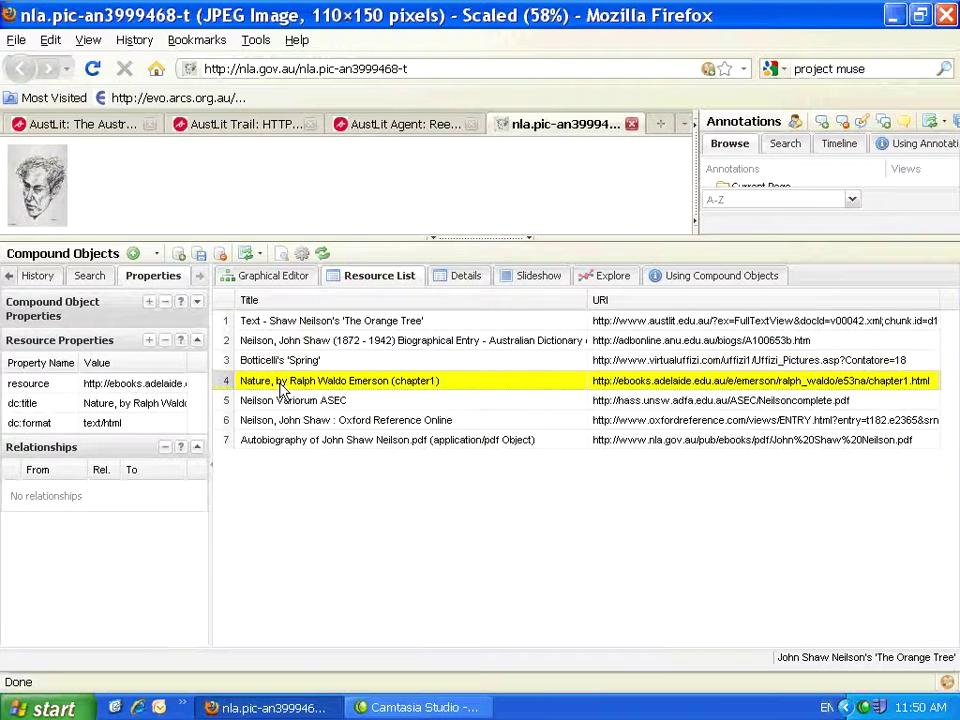
pyautogui.click(289, 402)
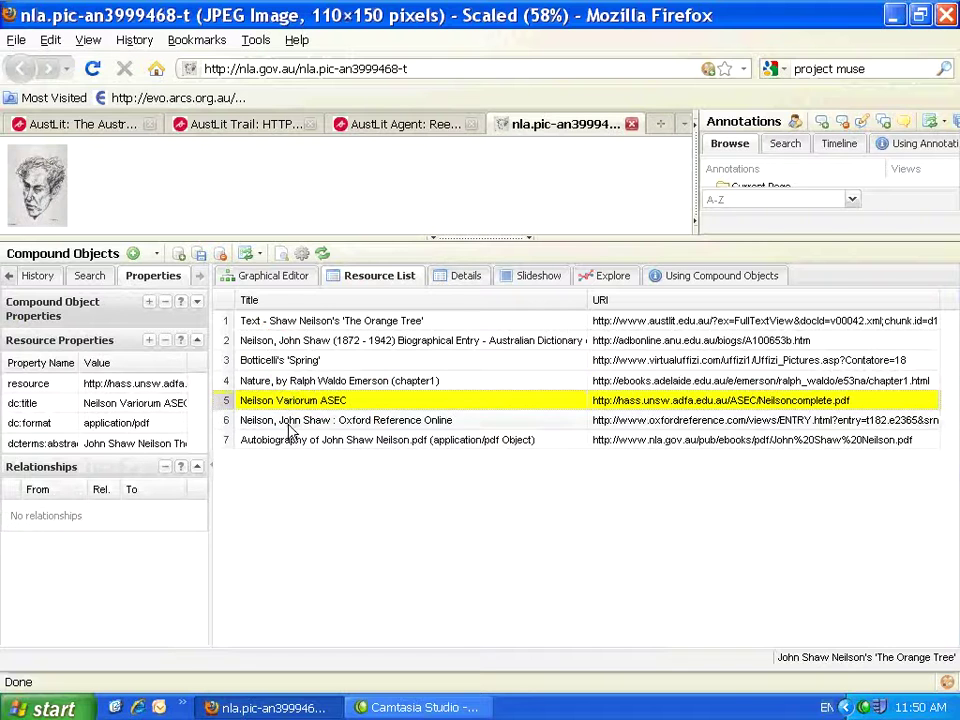
pyautogui.click(290, 426)
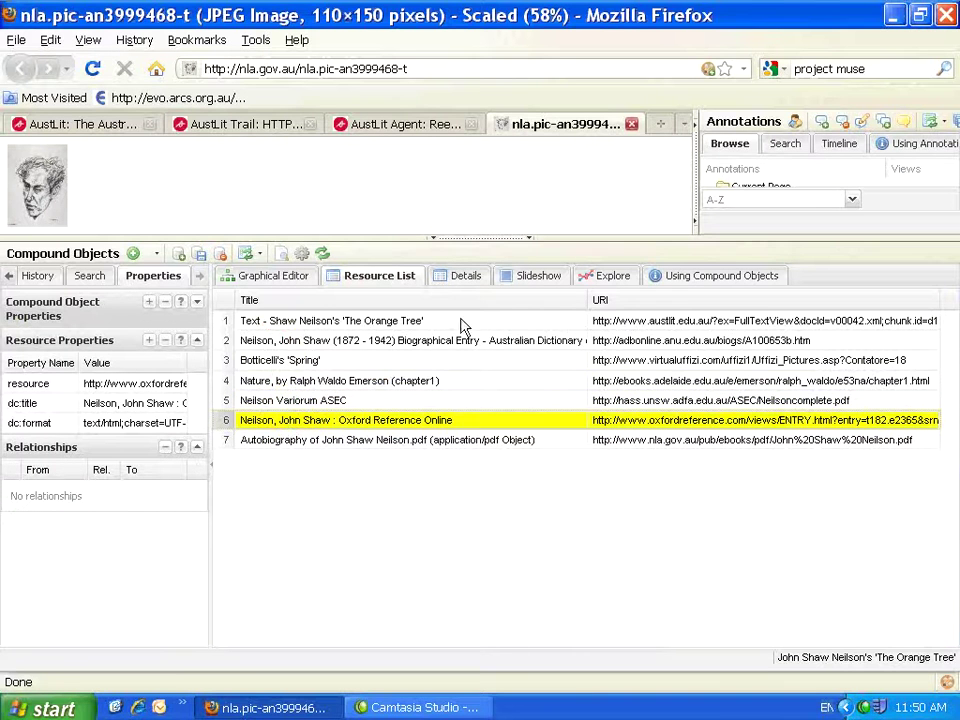
# Step: View the details of 'The Orange Tree' compound object and read through its abstracts down to the last resource
pyautogui.click(460, 280)
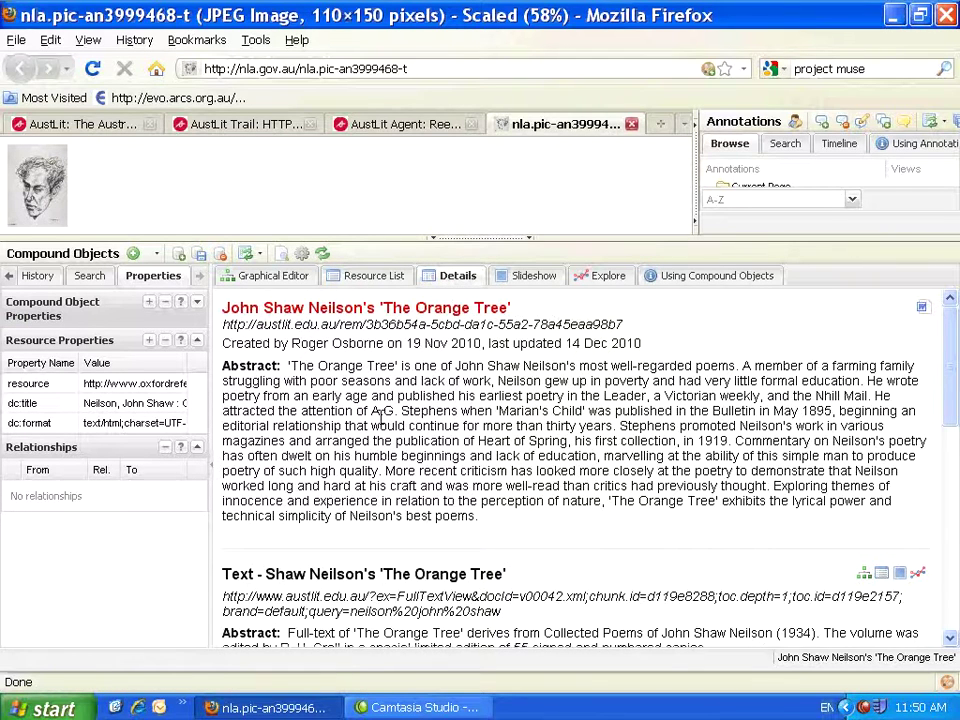
pyautogui.scroll(-5, 380, 420)
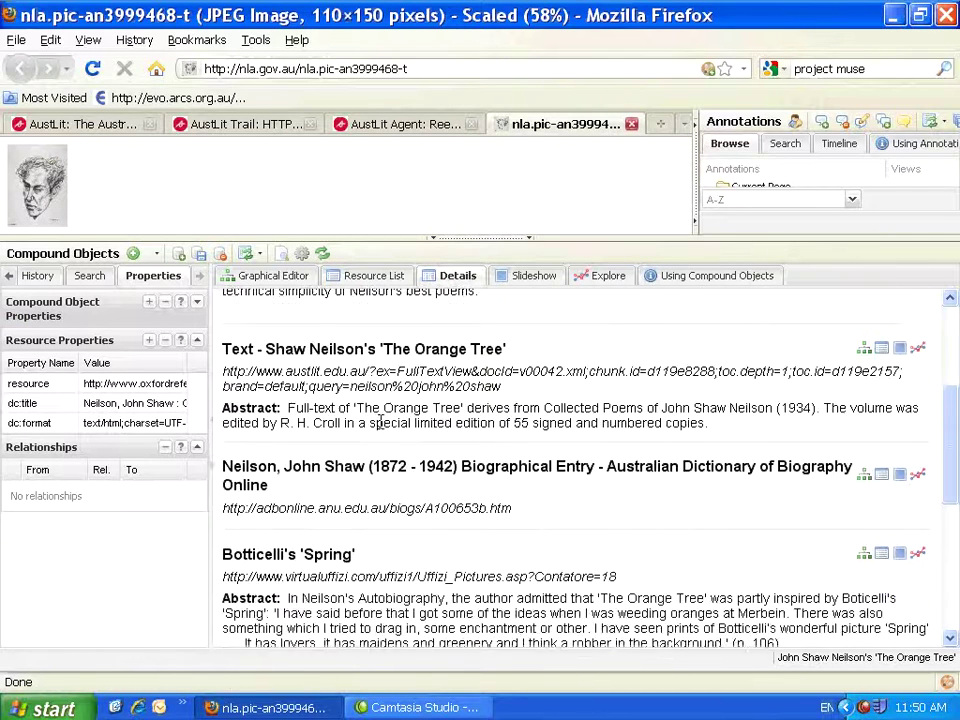
pyautogui.scroll(-2, 381, 430)
pyautogui.scroll(-5, 381, 434)
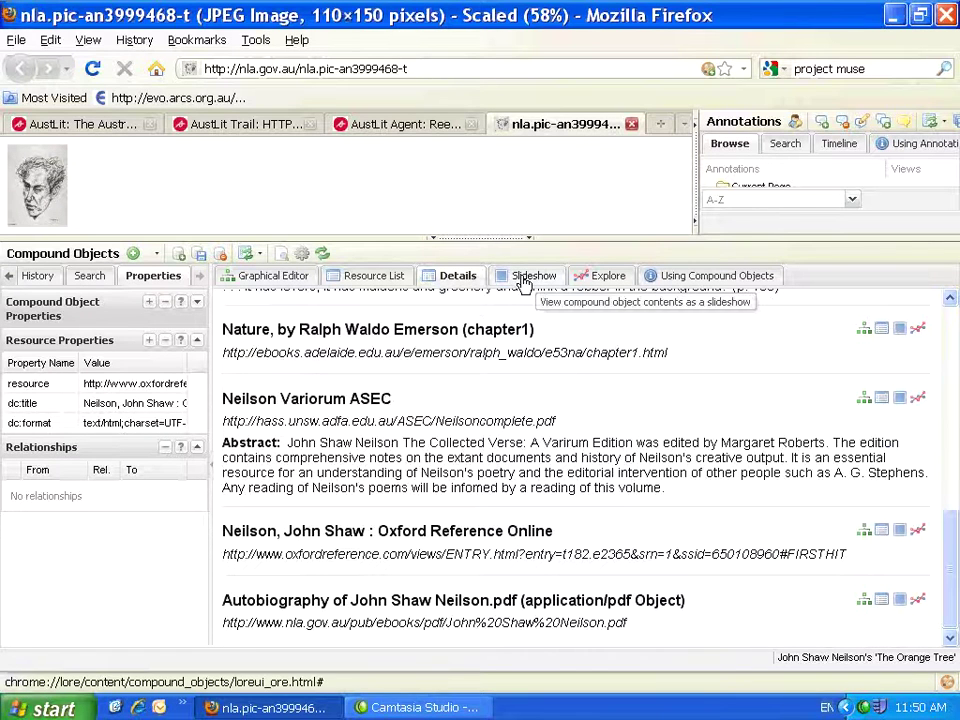
# Step: View the compound object as an enlarged slideshow and advance to the Australian Dictionary of Biography slide
pyautogui.click(535, 276)
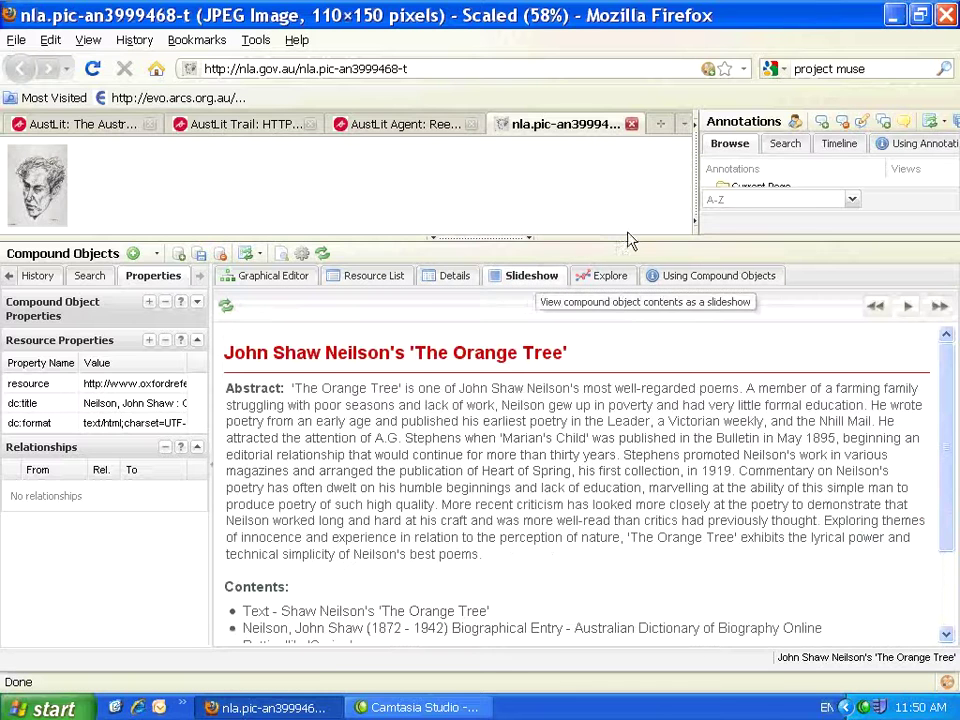
pyautogui.moveTo(622, 237); pyautogui.dragTo(619, 163)
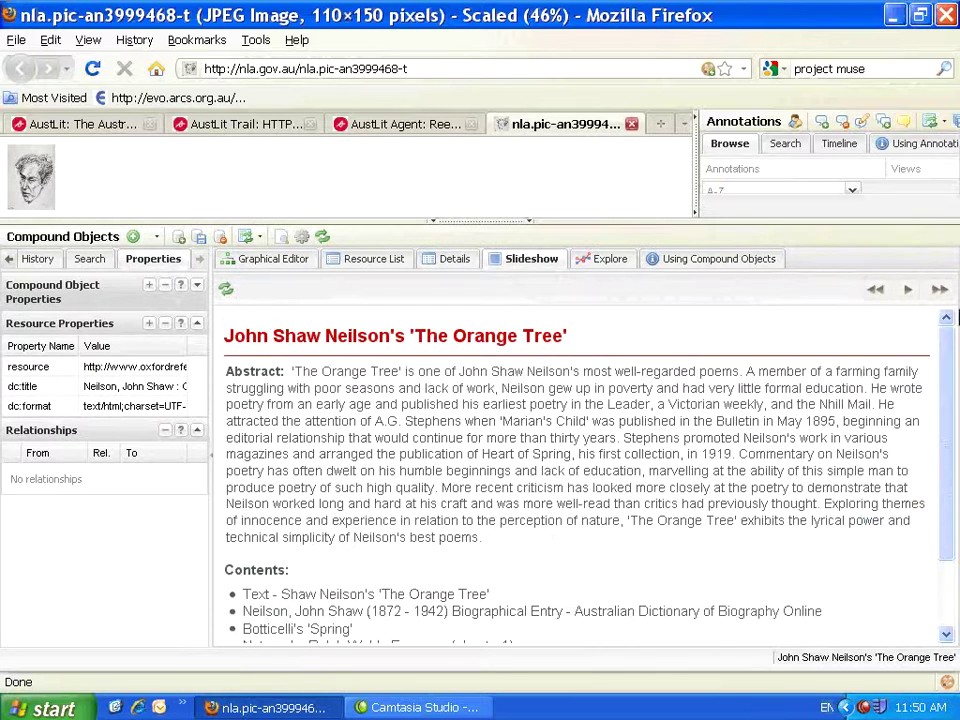
pyautogui.click(938, 292)
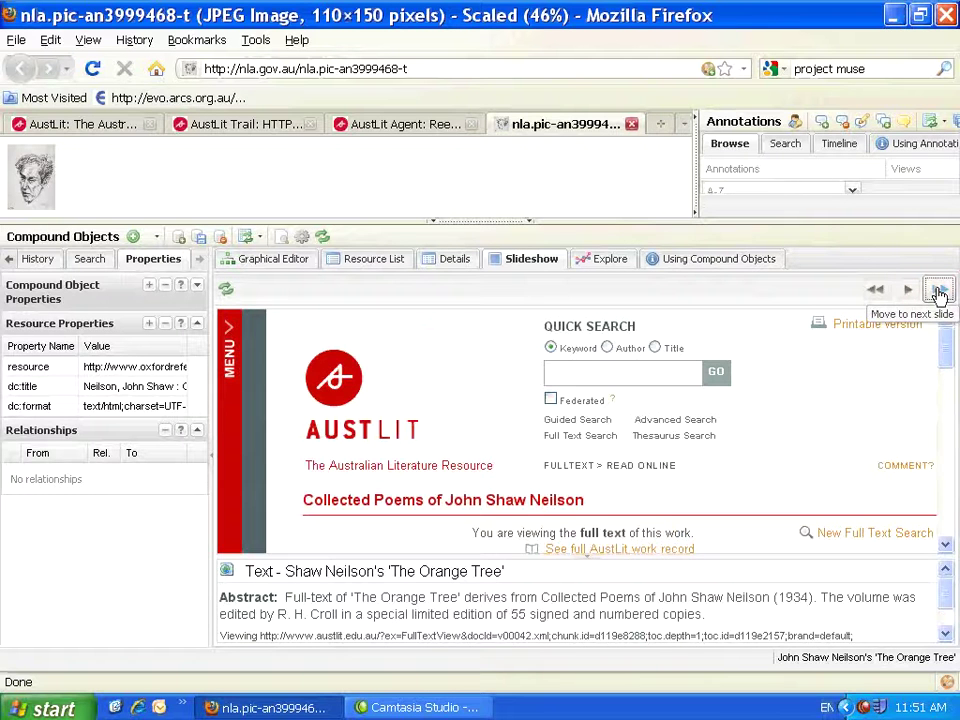
pyautogui.click(938, 292)
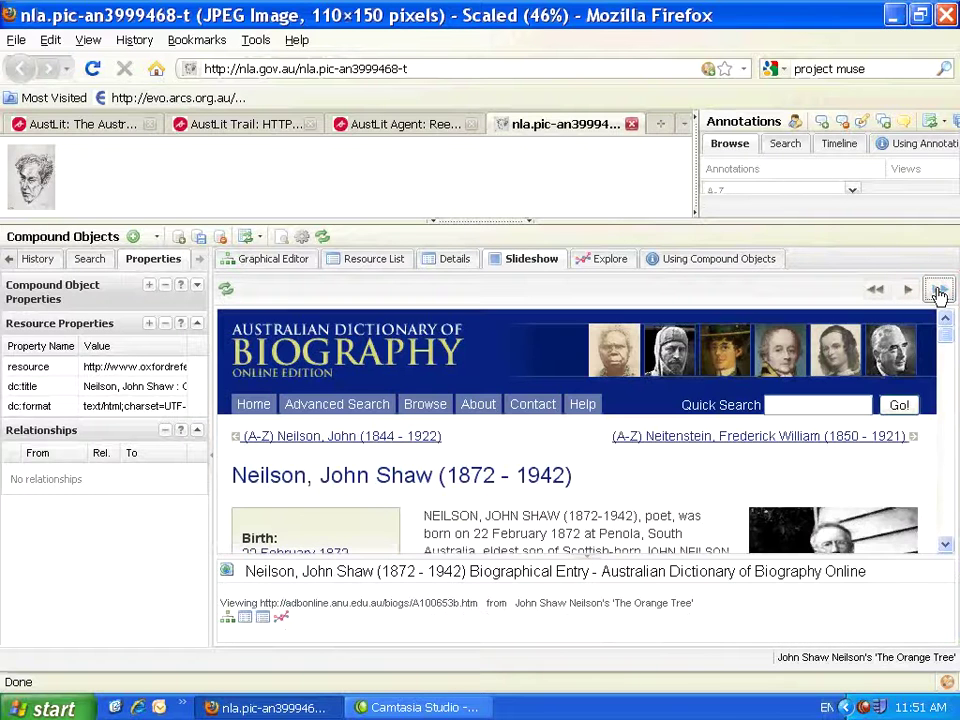
# Step: Advance through the remaining slideshow resources to the autobiography PDF, skimming the Oxford Reference entry along the way
pyautogui.click(938, 292)
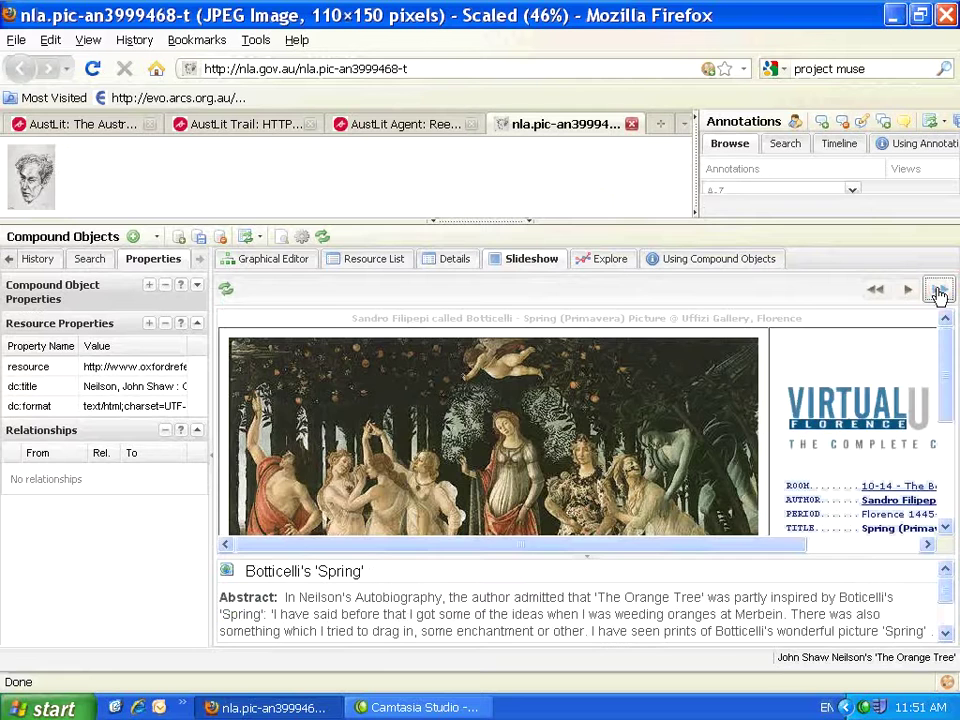
pyautogui.click(938, 292)
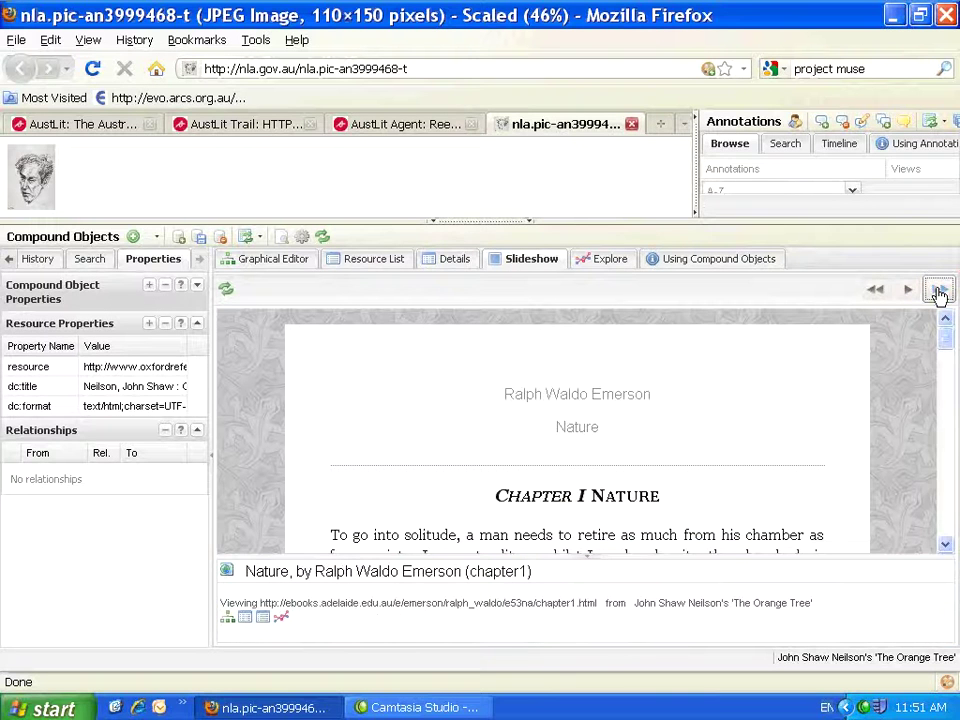
pyautogui.click(938, 292)
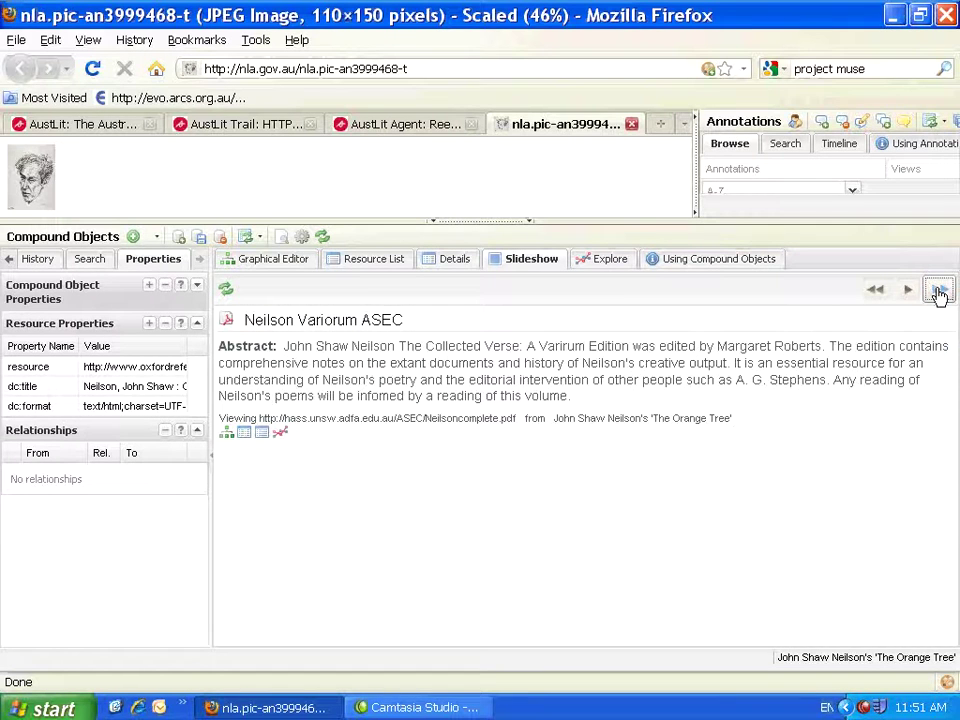
pyautogui.click(938, 292)
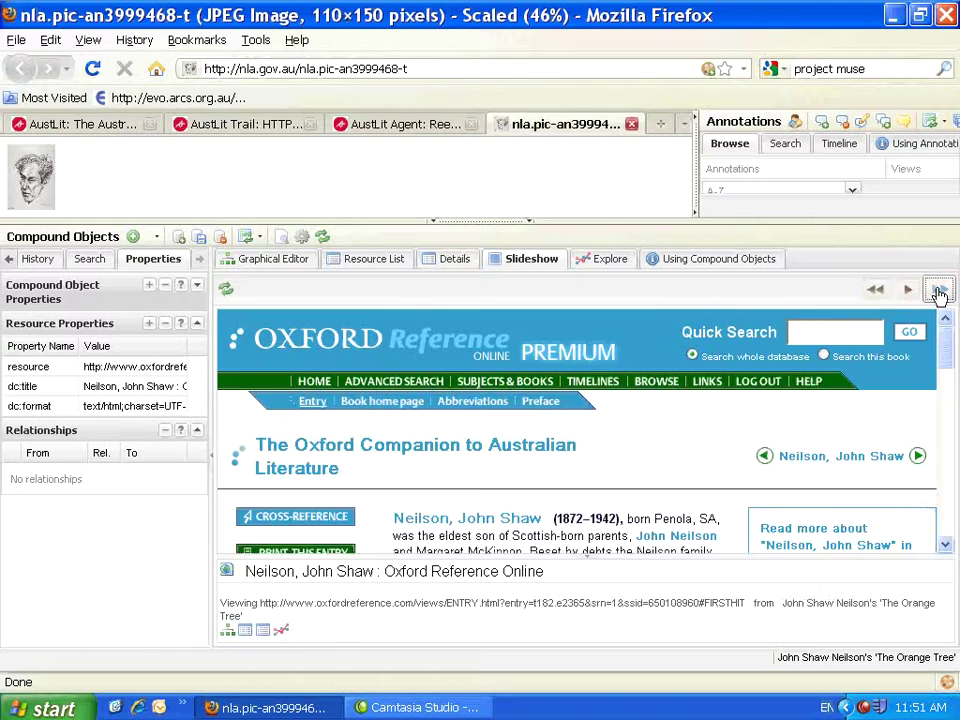
pyautogui.scroll(-5, 632, 463)
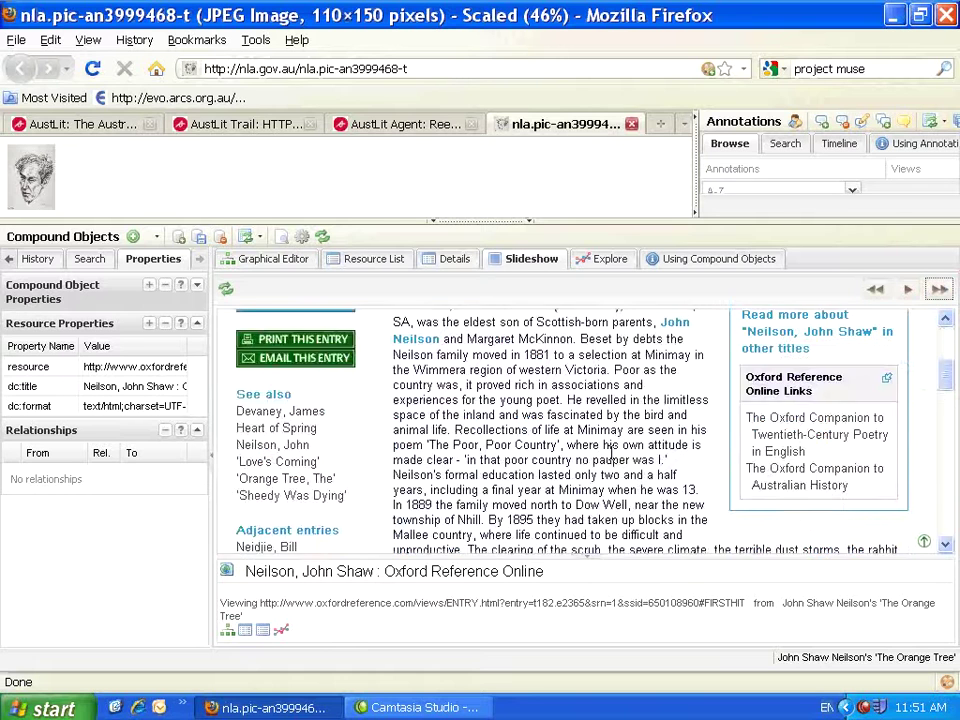
pyautogui.scroll(5, 625, 463)
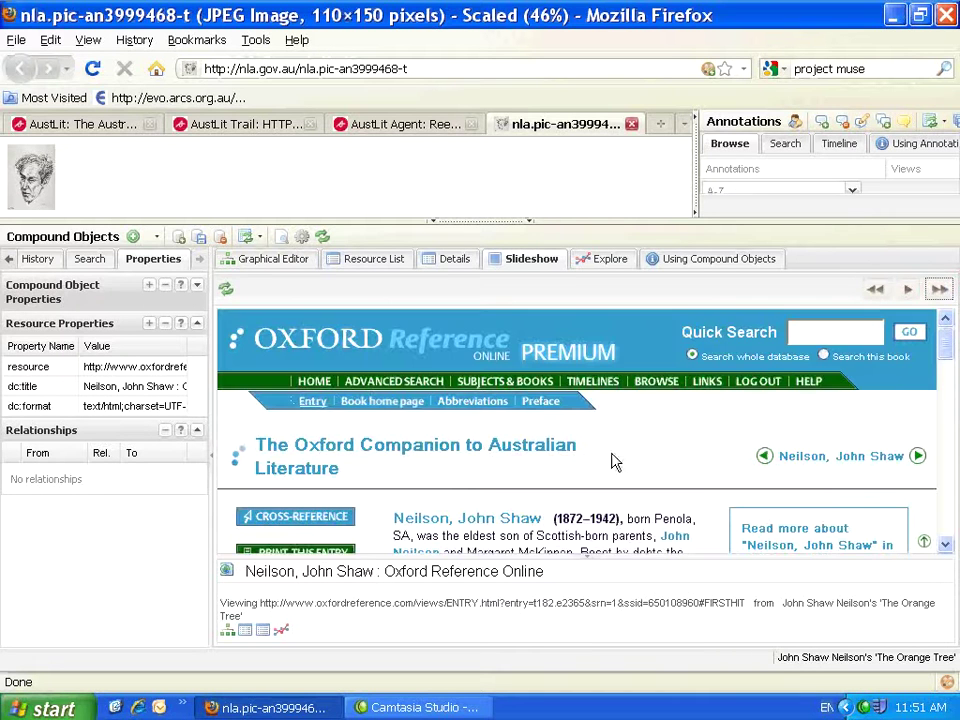
pyautogui.click(938, 290)
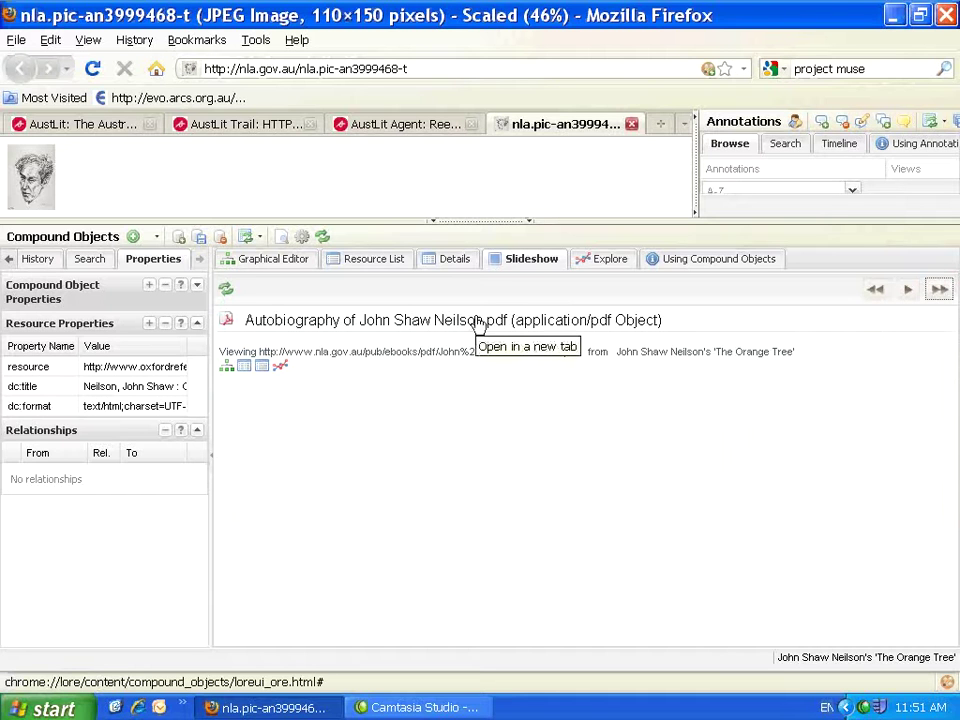
# Step: In the graphical editor, view the full abstract of the 'The Orange Tree' text resource, close it without changes and preview the other resources' abstracts
pyautogui.click(276, 262)
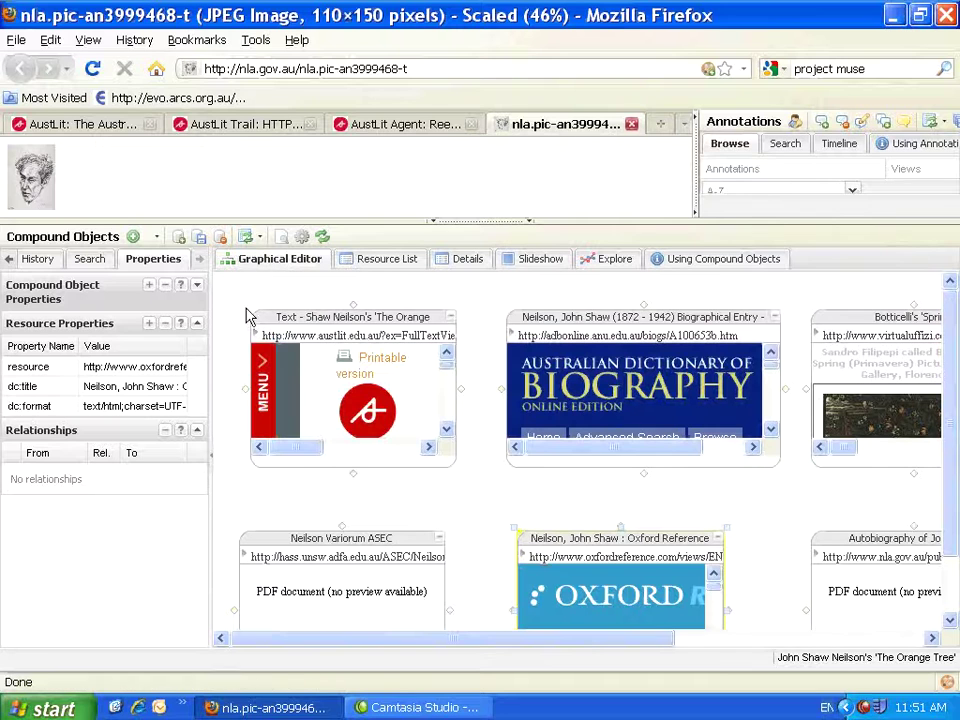
pyautogui.click(360, 317)
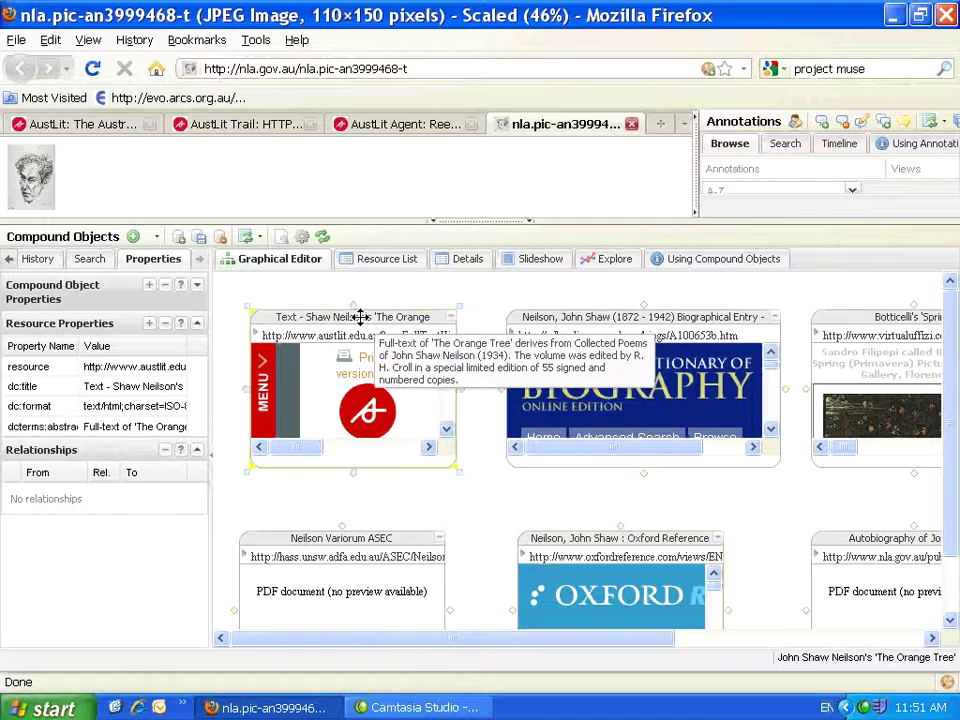
pyautogui.click(125, 427)
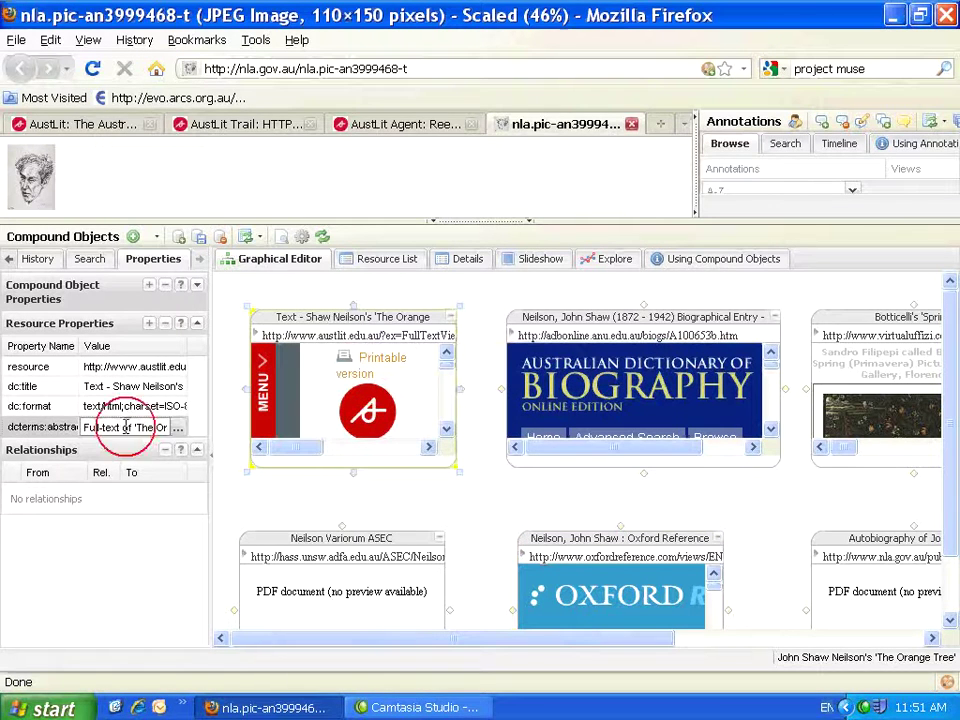
pyautogui.click(177, 428)
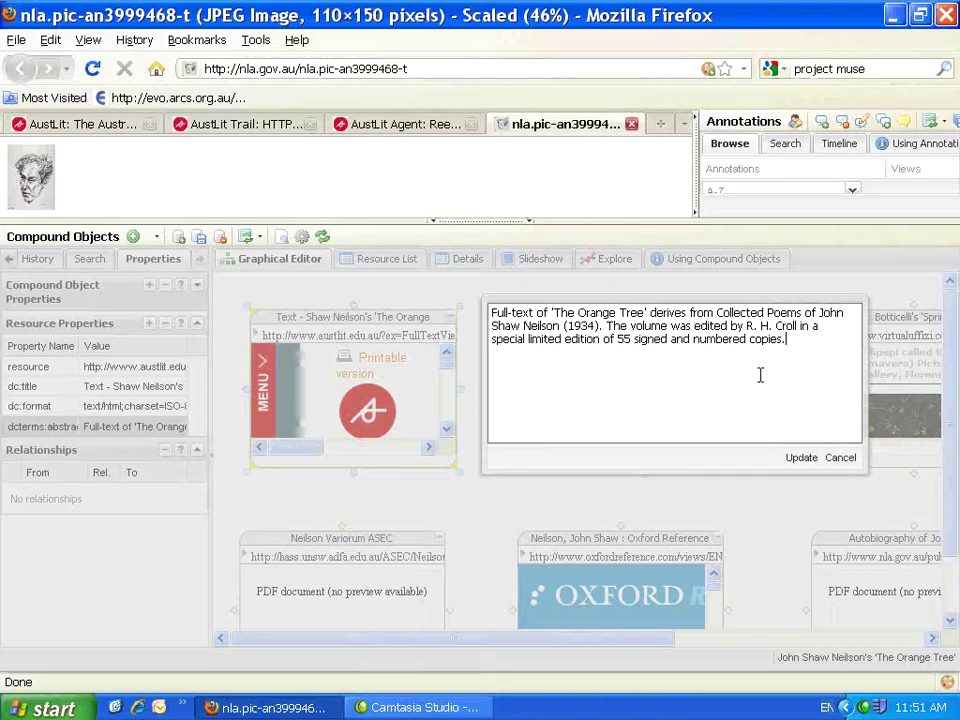
pyautogui.click(841, 458)
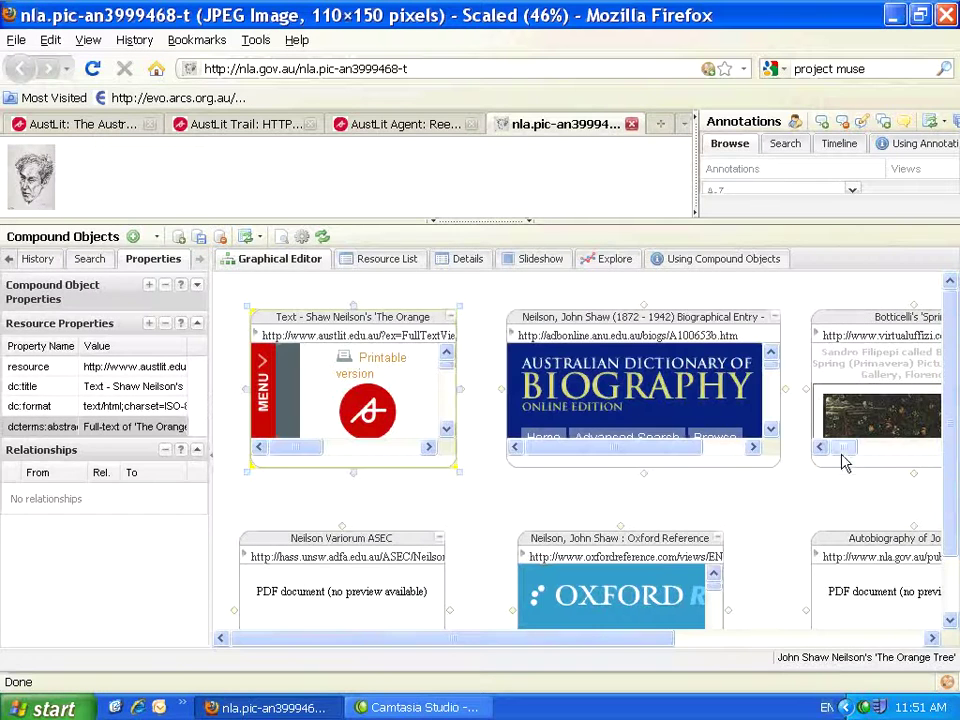
pyautogui.moveTo(297, 318)
pyautogui.moveTo(862, 317)
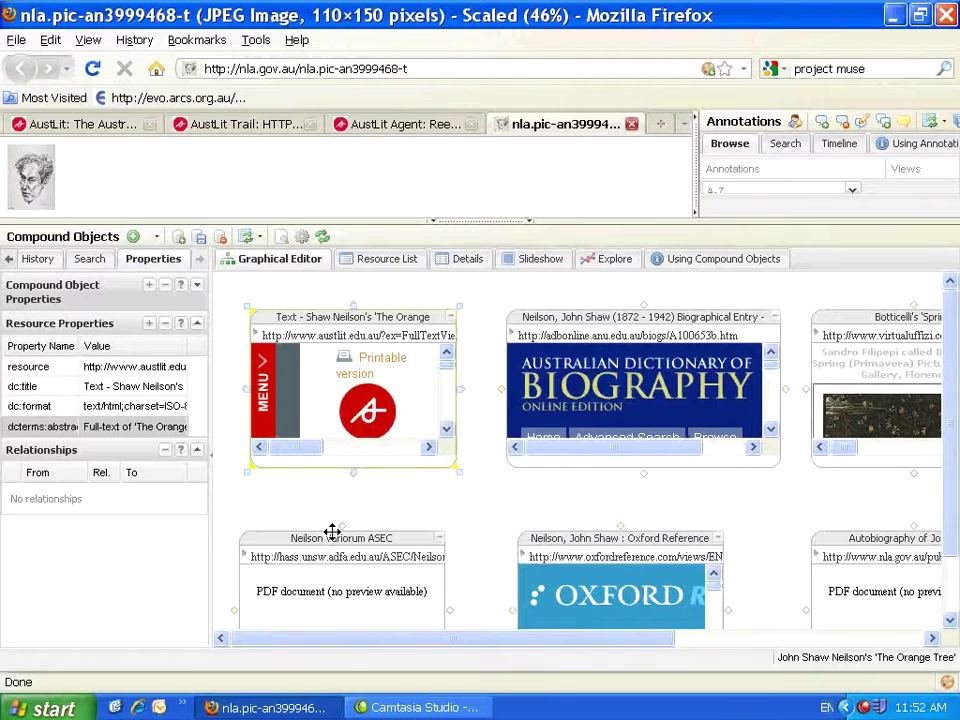
pyautogui.moveTo(332, 537)
# Step: Add a dcterms:abstract property to the Australian Dictionary of Biography resource
pyautogui.click(571, 316)
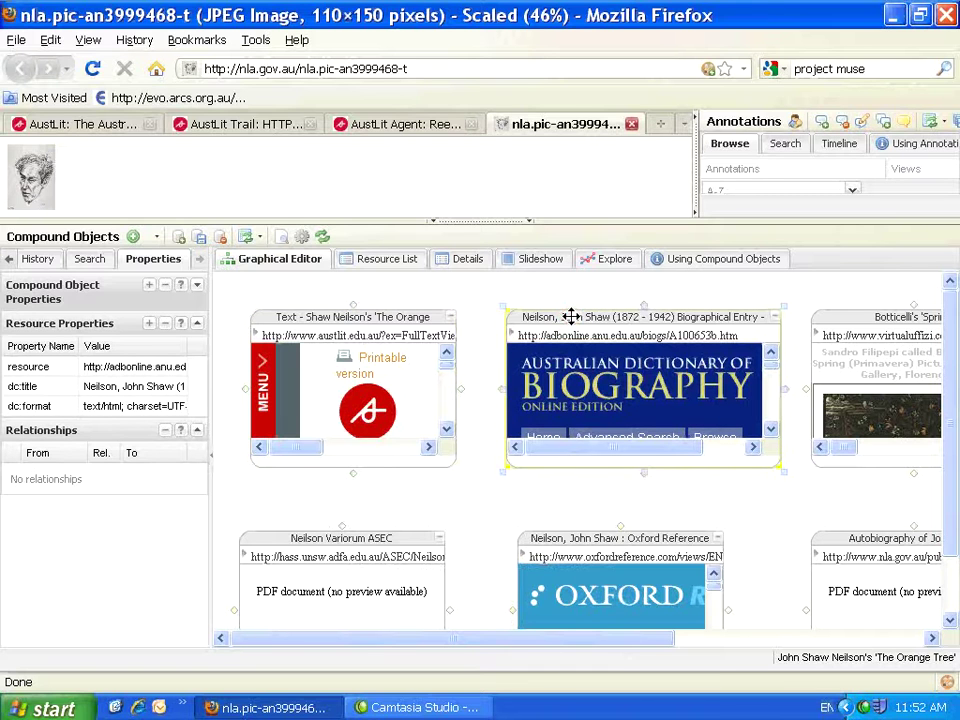
pyautogui.click(149, 326)
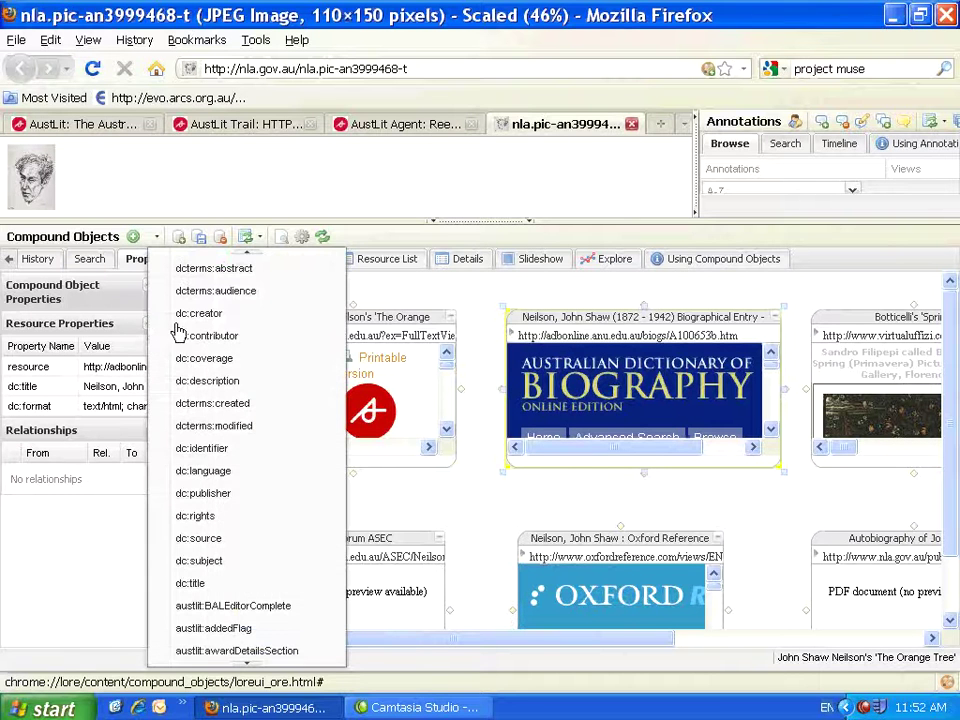
pyautogui.click(240, 270)
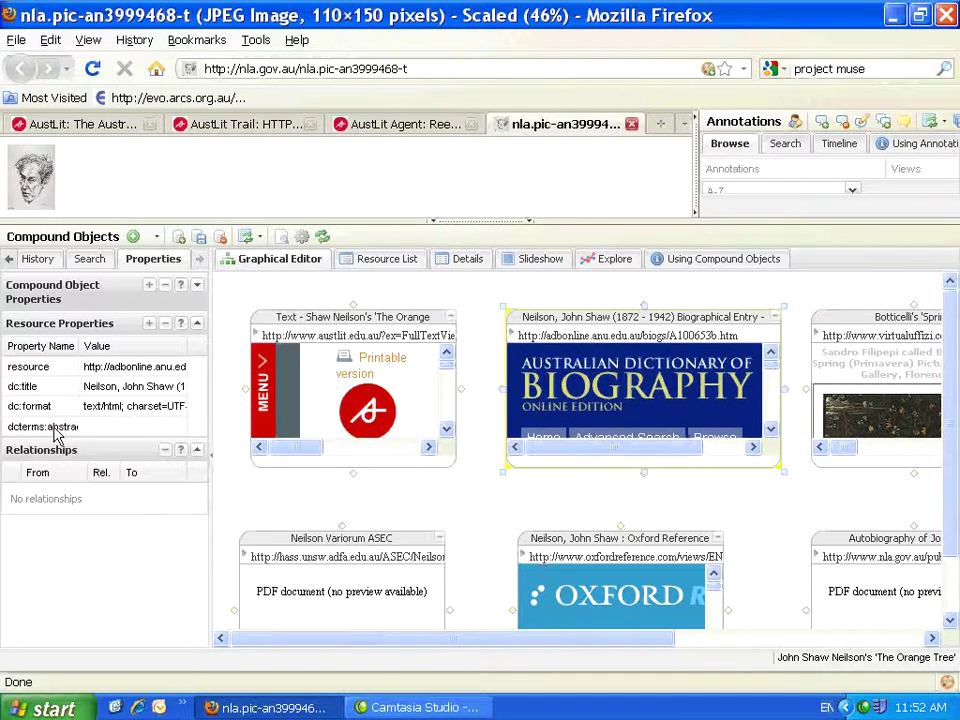
# Step: Begin the biography resource's abstract with "John Shaw Neilson's background is often featured in criticism of his poetry."
pyautogui.click(109, 428)
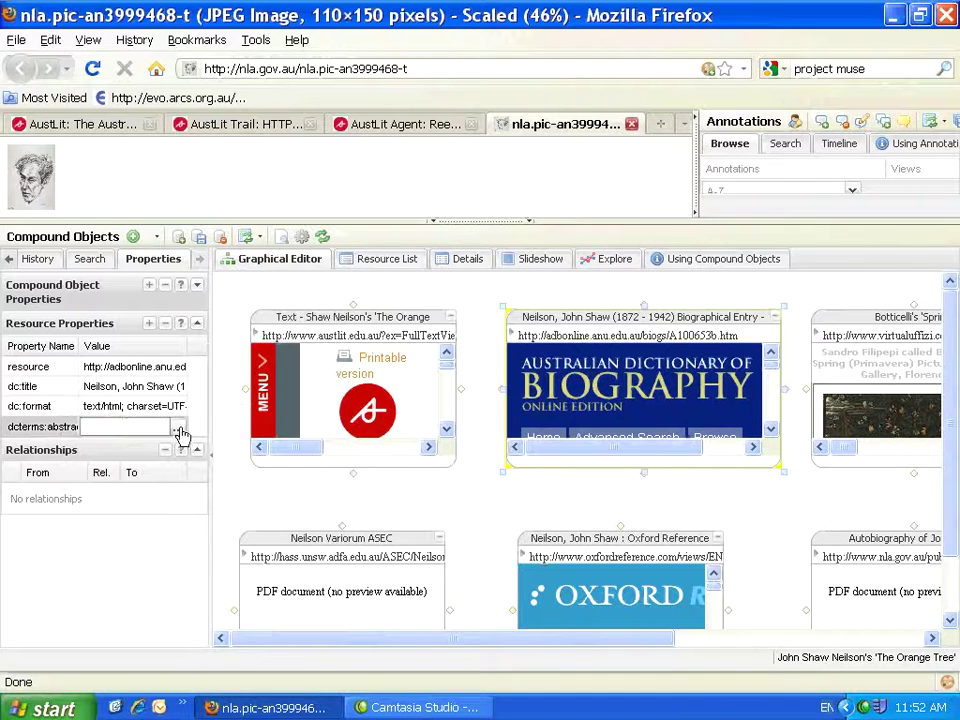
pyautogui.click(178, 431)
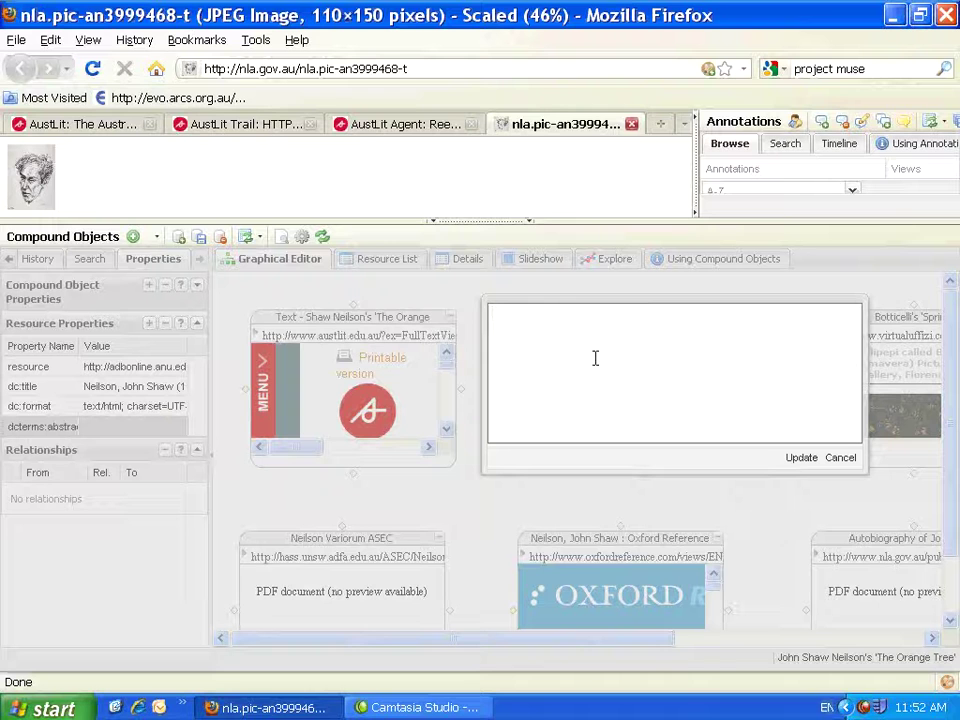
pyautogui.write('Jo')
pyautogui.write('hn Shaw Nelison')
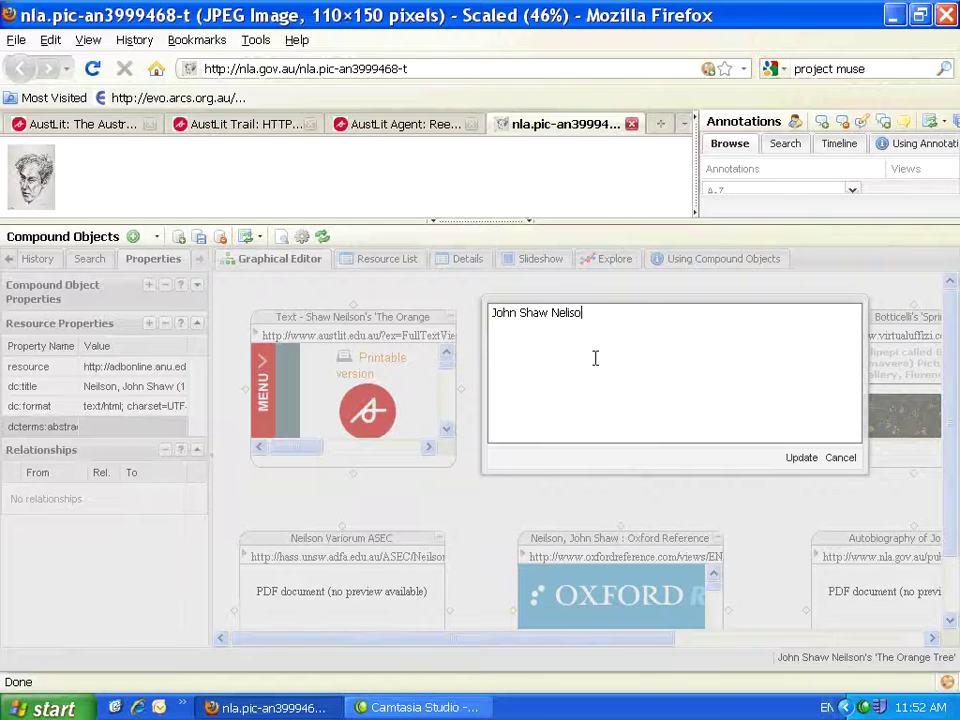
pyautogui.press('BackSpace')
pyautogui.press('BackSpace')
pyautogui.write("lson's background is ")
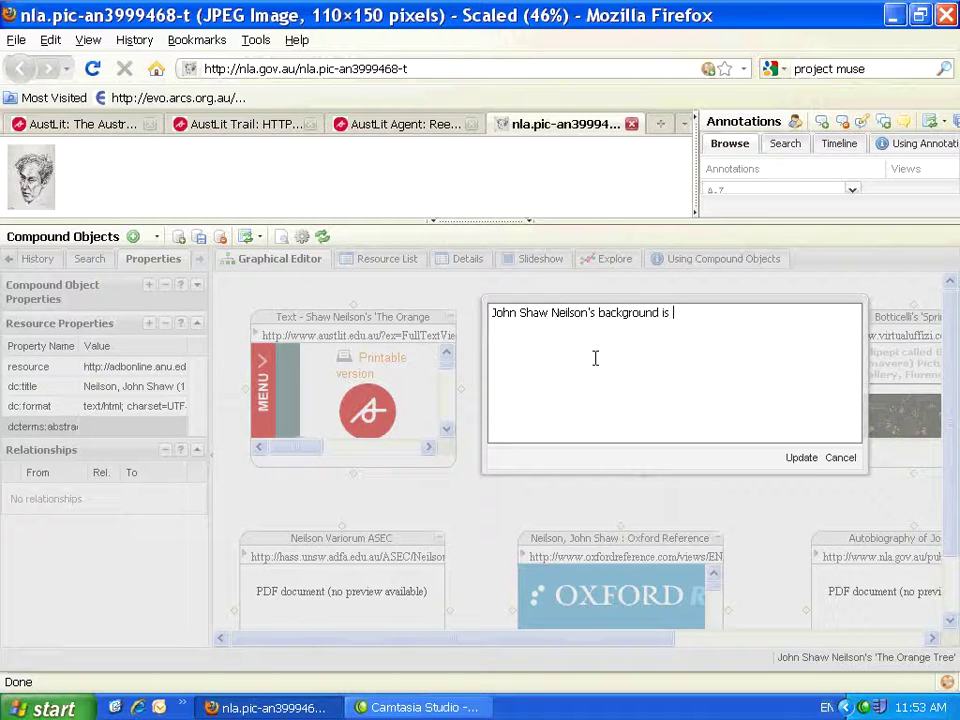
pyautogui.write('often featured')
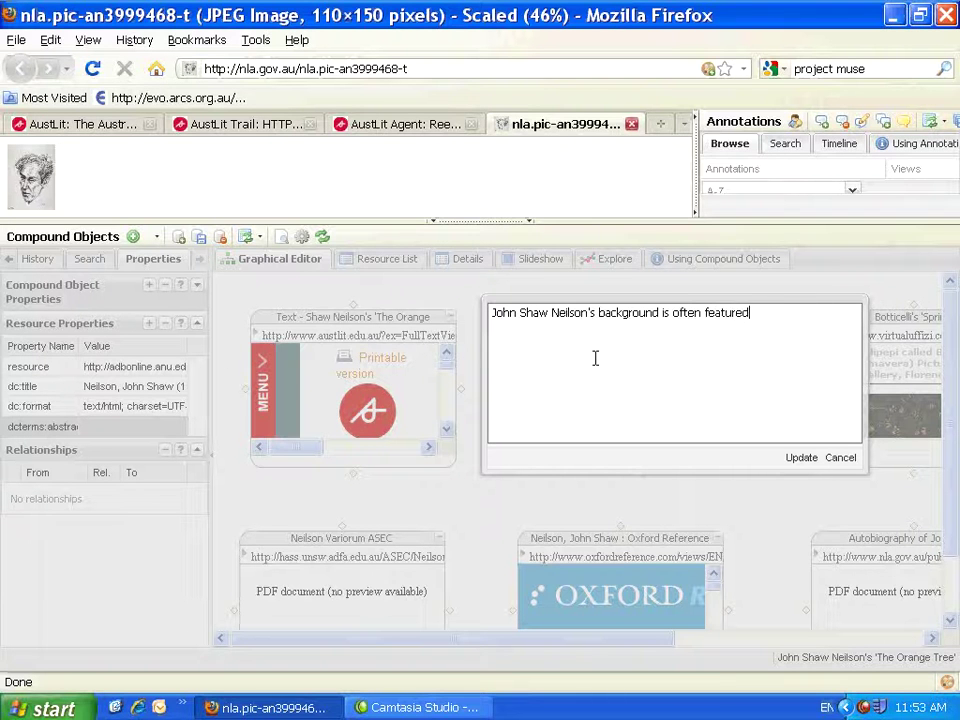
pyautogui.write(' in criticism of his ')
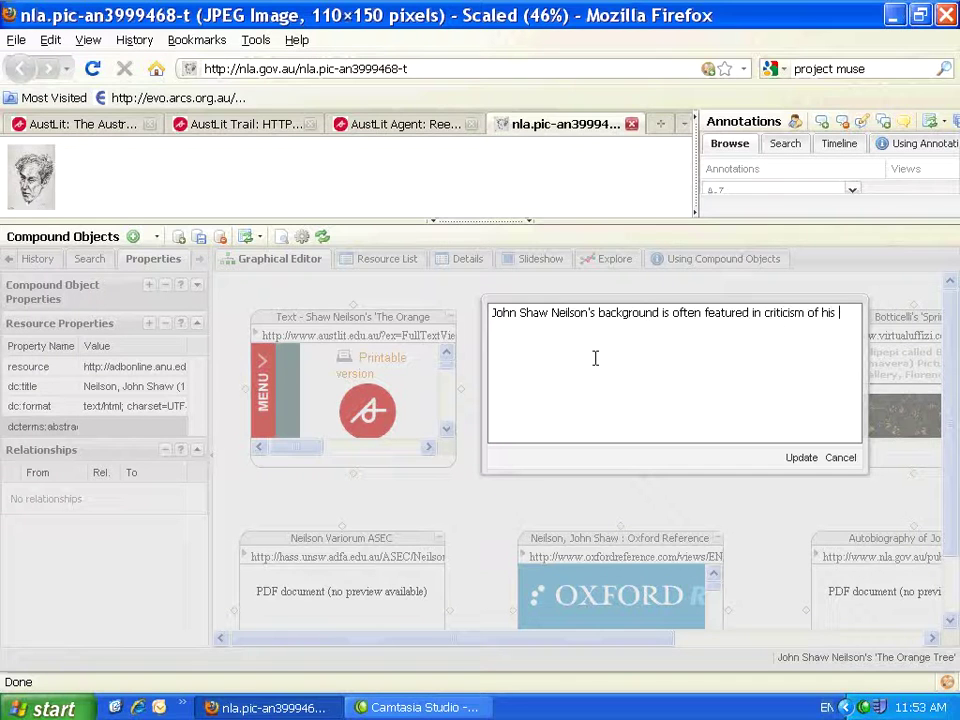
pyautogui.write('poe')
pyautogui.write('try. Some ')
# Step: Finish the abstract with "Some critics suggest that this is at the expense of a concentration on the aesthetic features of his poetry." and apply it
pyautogui.write('cri')
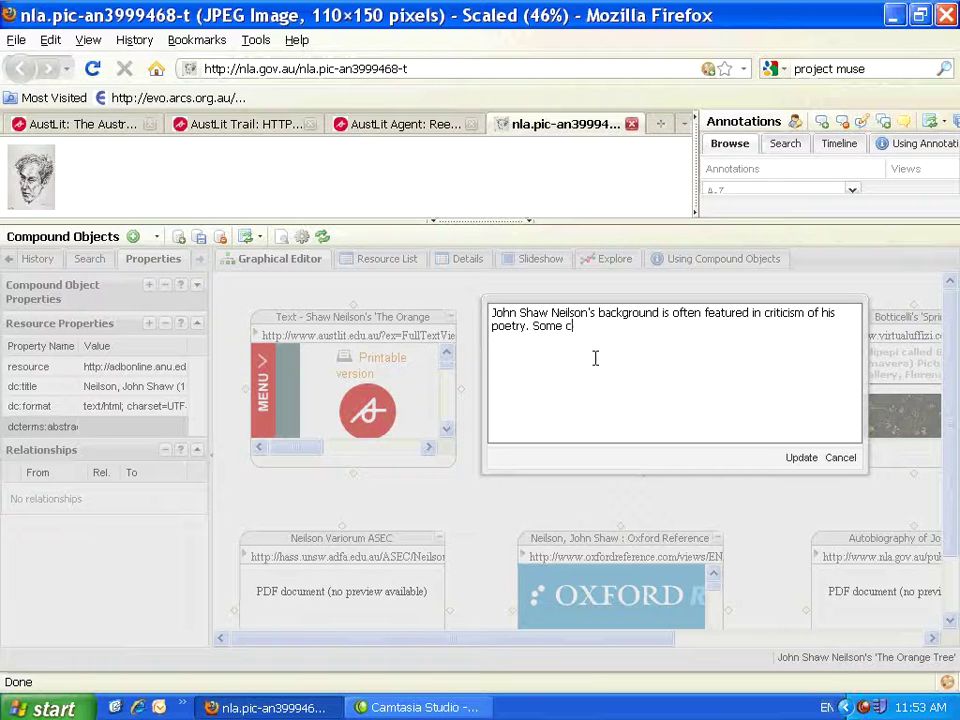
pyautogui.write('tics suggest that ')
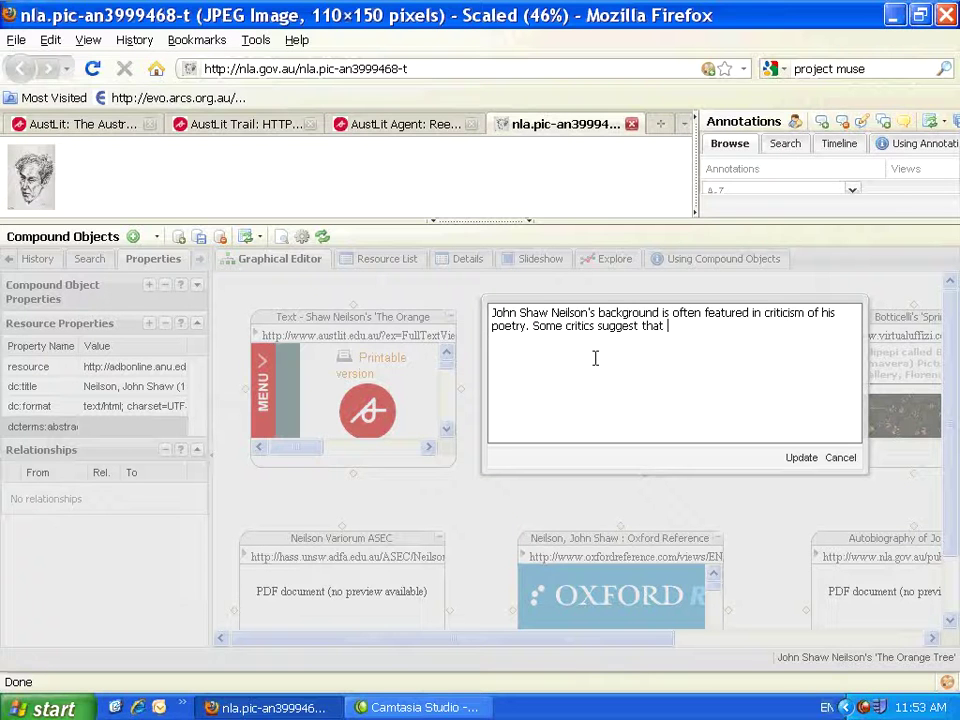
pyautogui.write('this is at the expense ')
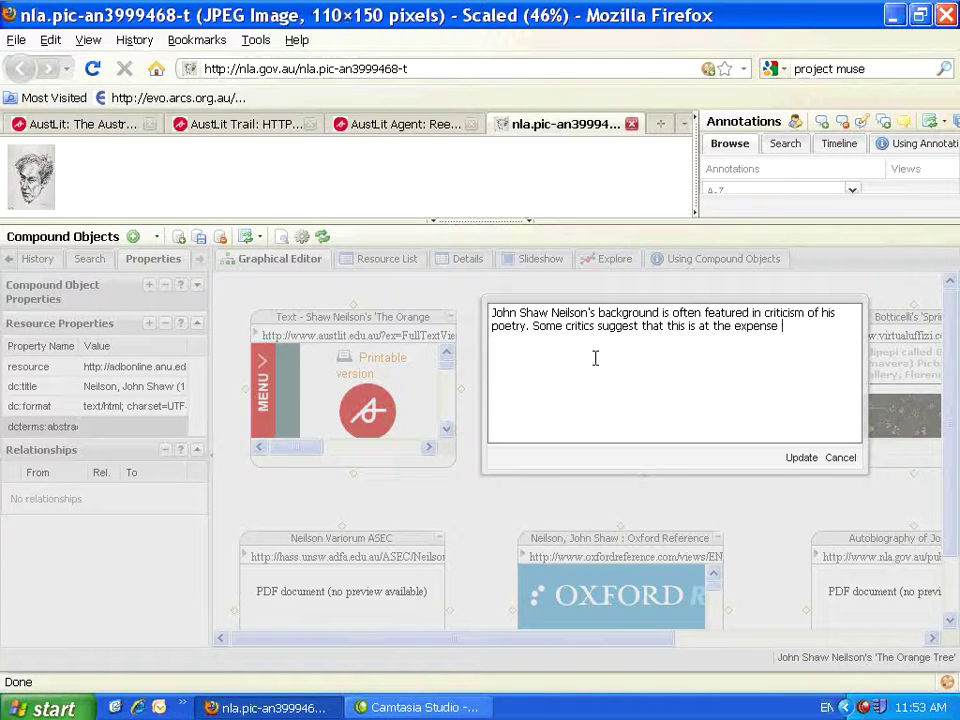
pyautogui.write('of a concentration on the aes')
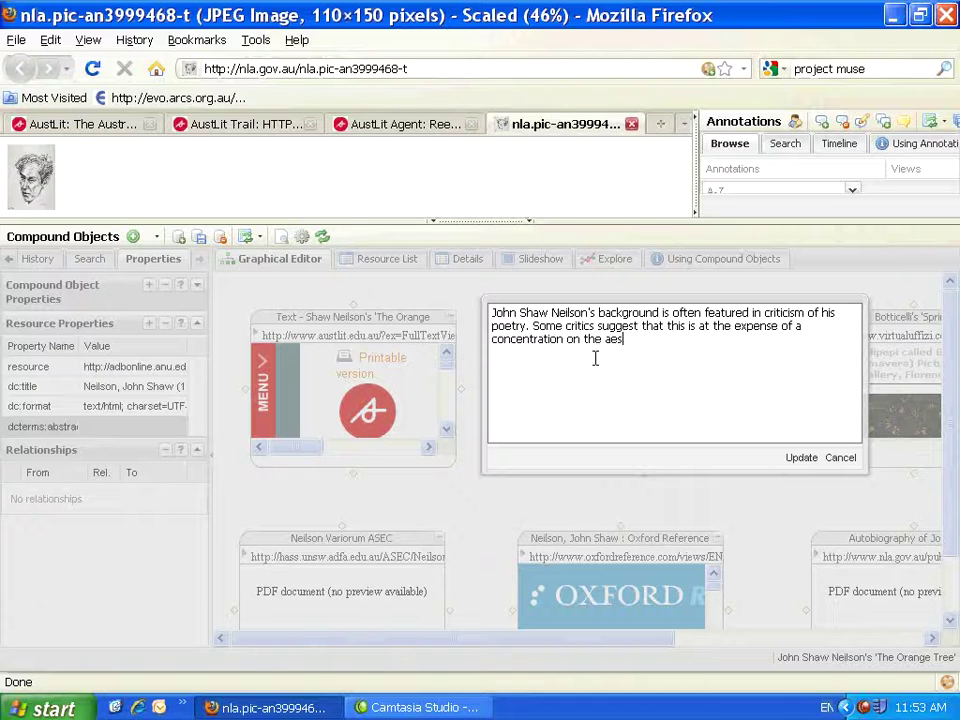
pyautogui.write('thetic features of his poetry.')
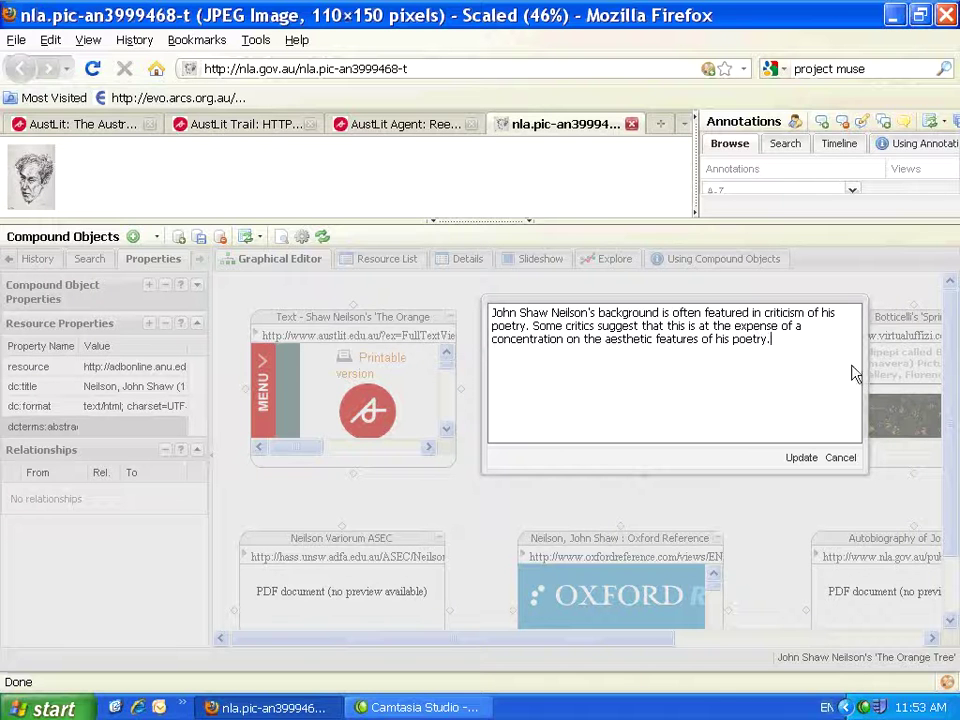
pyautogui.click(806, 461)
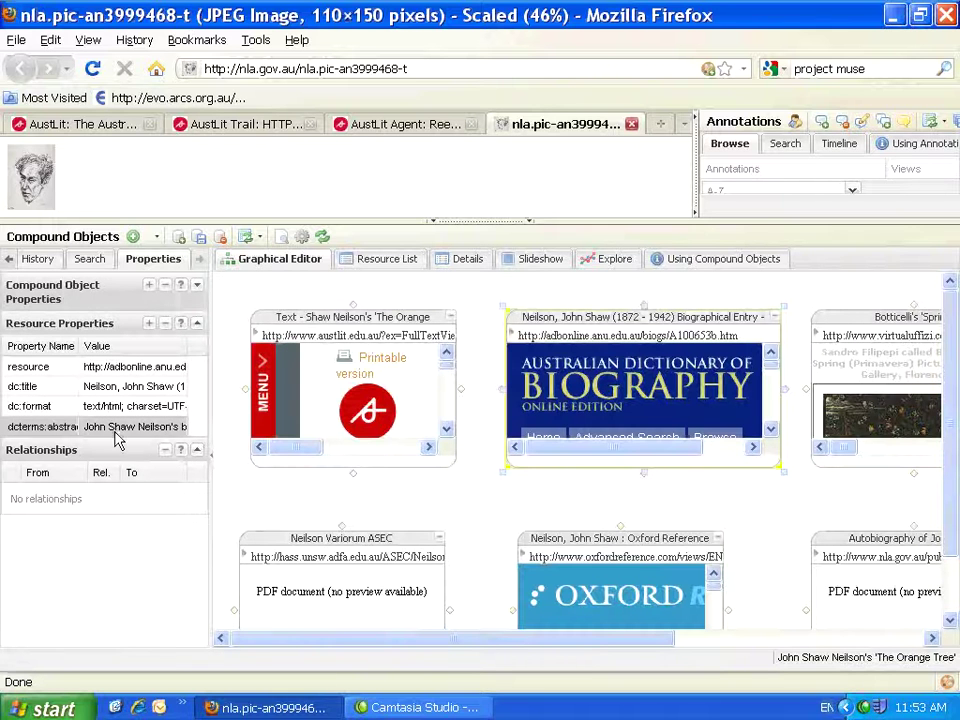
# Step: Save the compound object John Shaw Neilson's 'The Orange Tree' to the repository and preview the abstracts of the top-row resources
pyautogui.click(200, 239)
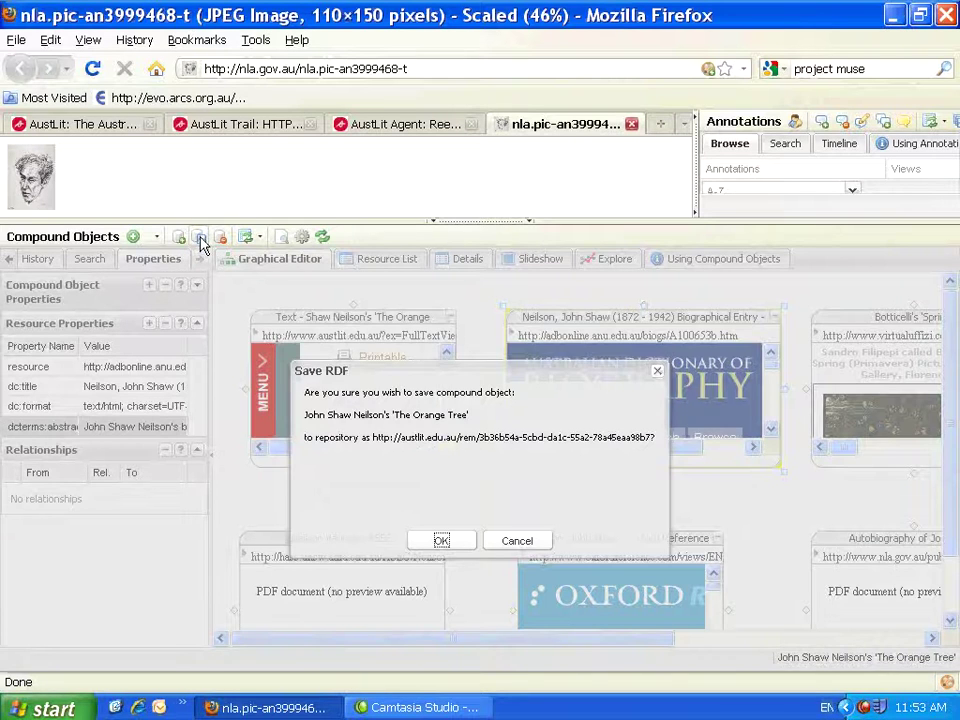
pyautogui.click(441, 542)
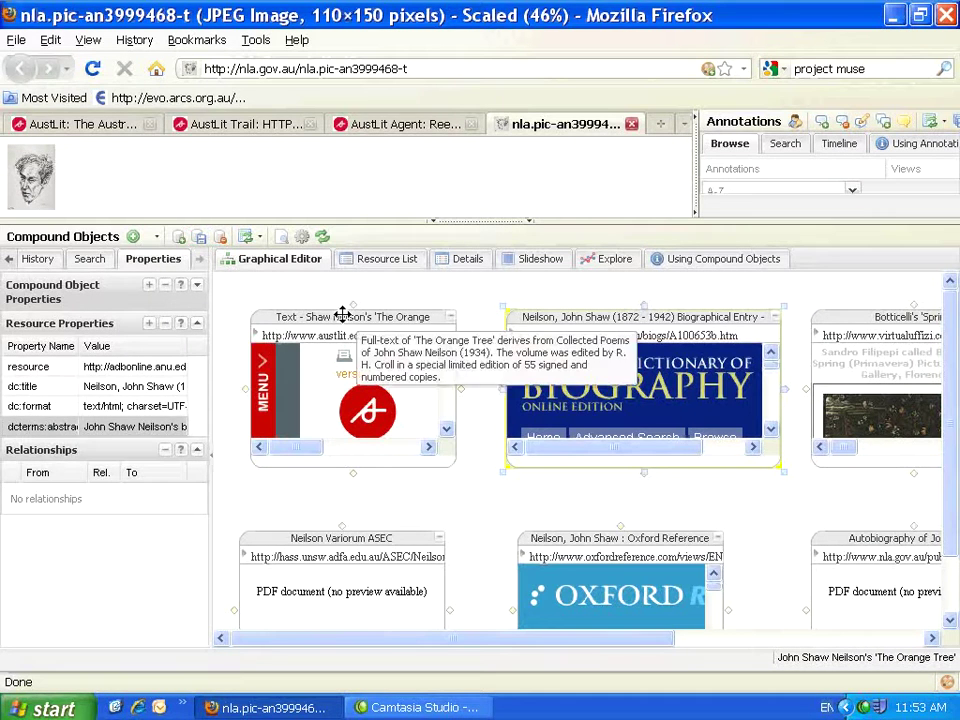
pyautogui.moveTo(659, 317)
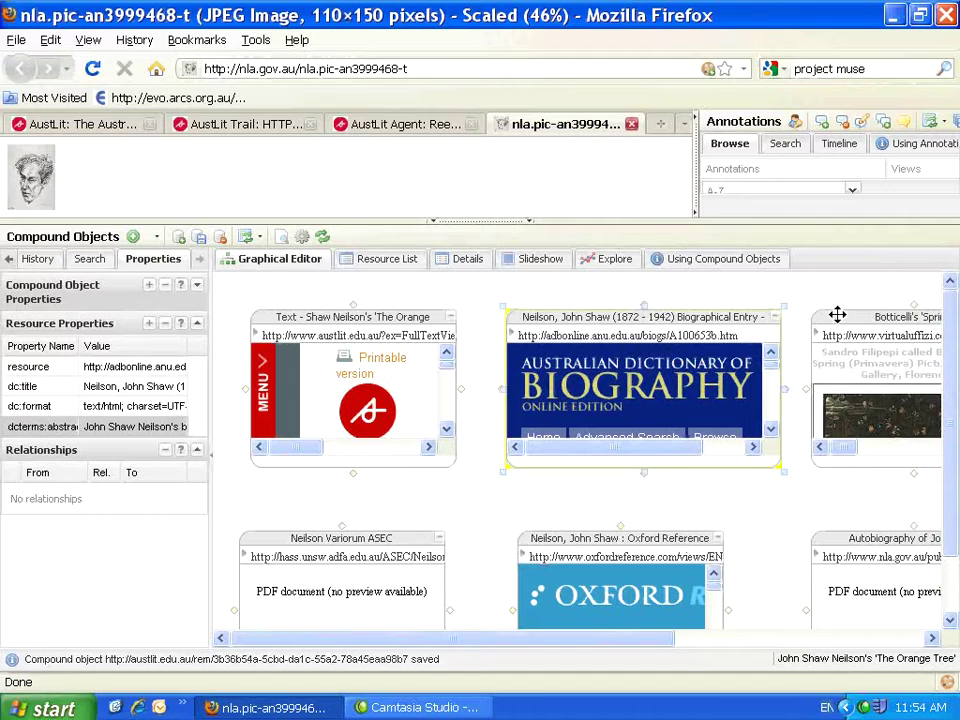
pyautogui.moveTo(837, 315)
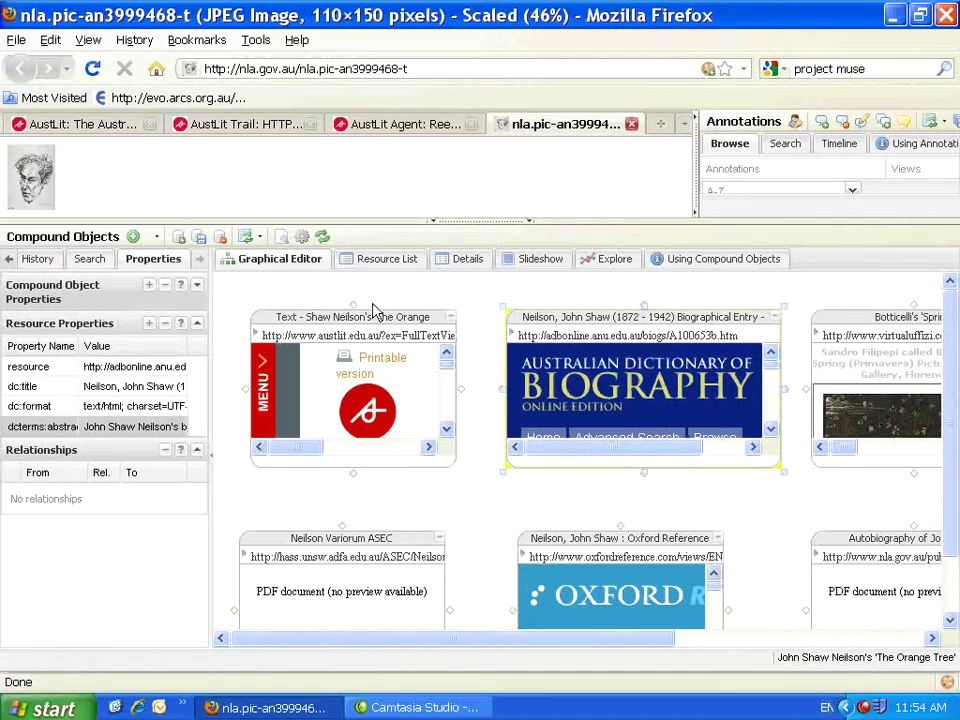
# Step: Check the biography resource's new abstract in the compound object's details and read on through the following resources
pyautogui.click(466, 262)
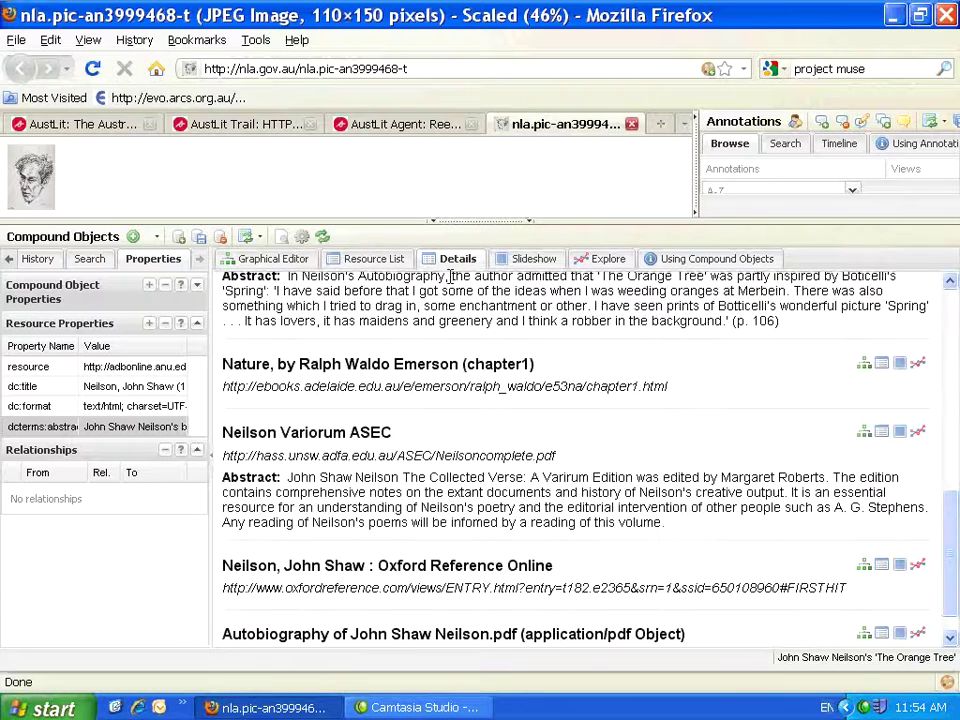
pyautogui.moveTo(951, 573); pyautogui.dragTo(942, 365)
pyautogui.scroll(-4, 687, 430)
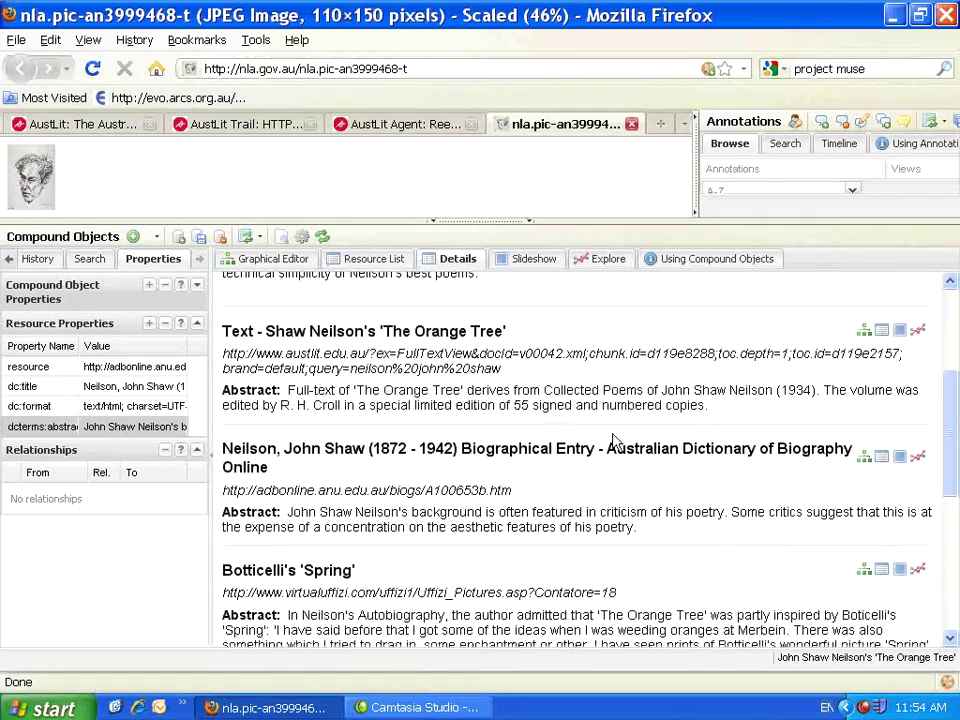
pyautogui.scroll(-5, 549, 430)
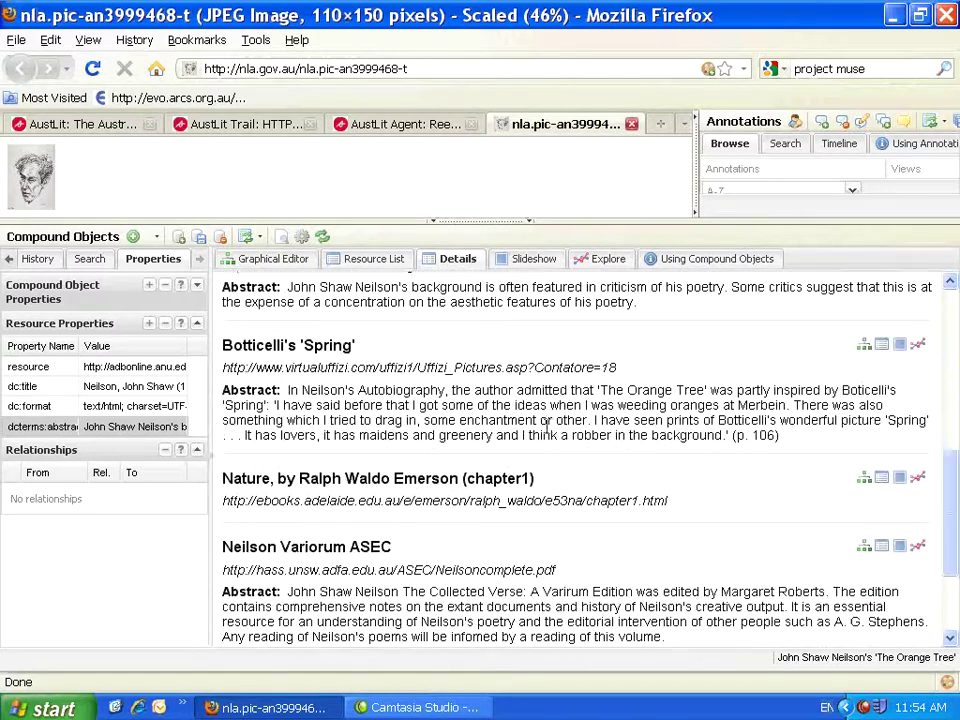
# Step: Read the remaining resources at the end of the 'Orange Tree' compound object's details
pyautogui.scroll(-1, 549, 437)
pyautogui.scroll(-1, 541, 433)
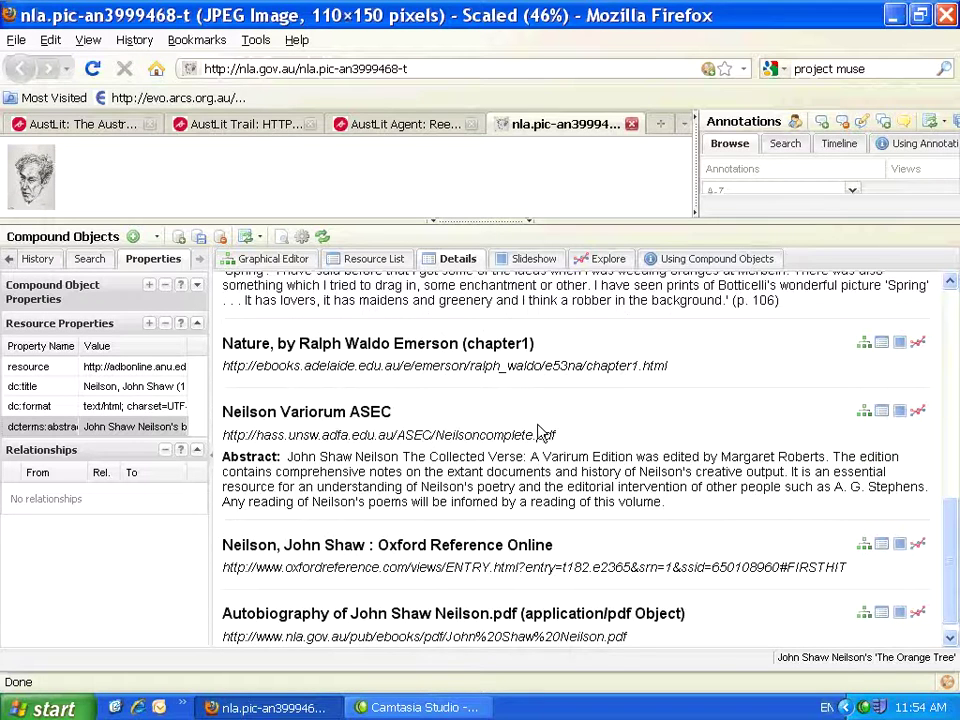
pyautogui.scroll(-1, 541, 433)
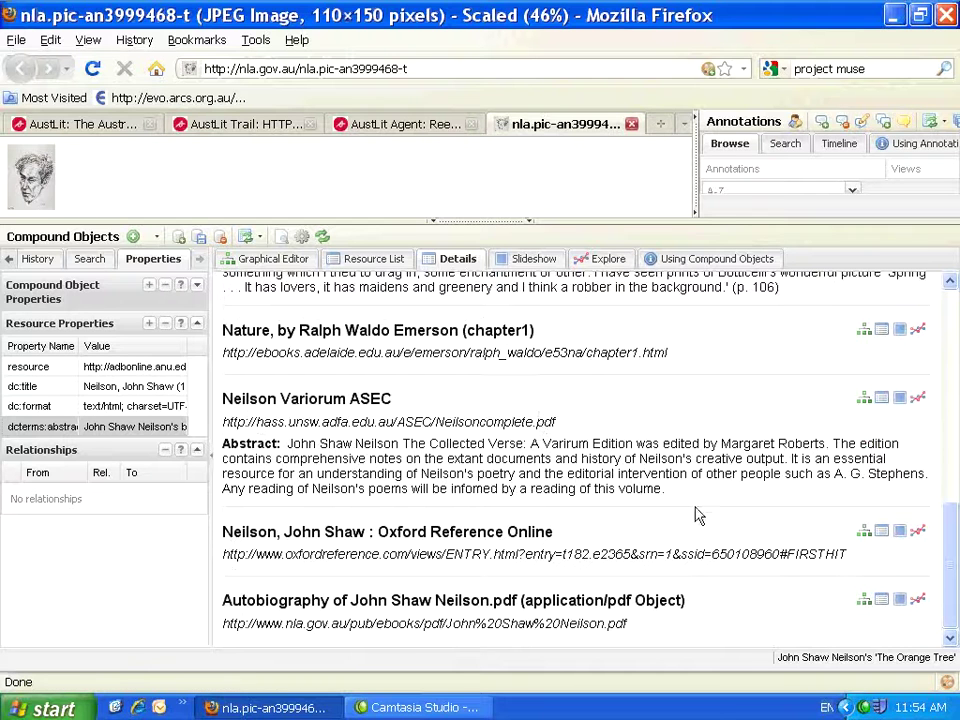
# Step: Hide the LORE add-on, switch to the Johnno Trail Compound Object page in AustLit and reload it
pyautogui.click(946, 684)
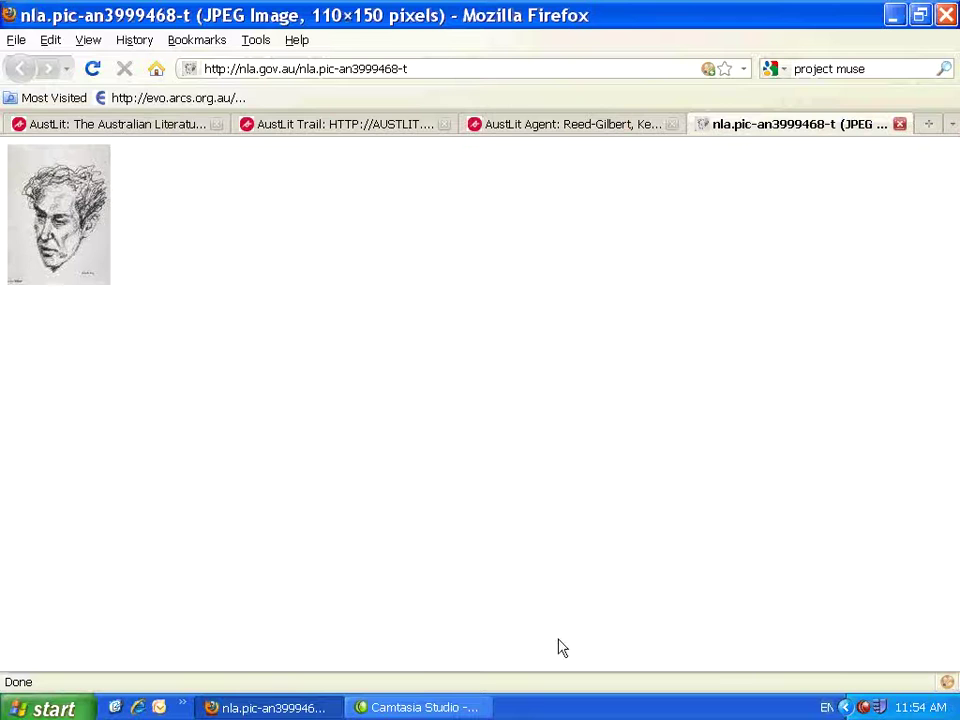
pyautogui.click(330, 124)
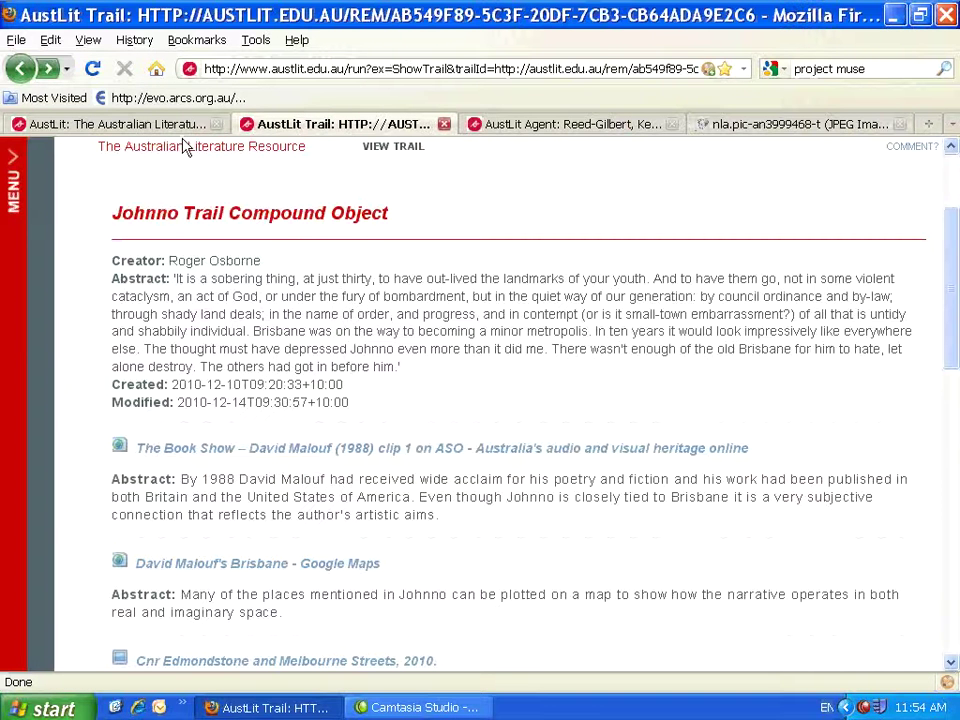
pyautogui.click(92, 68)
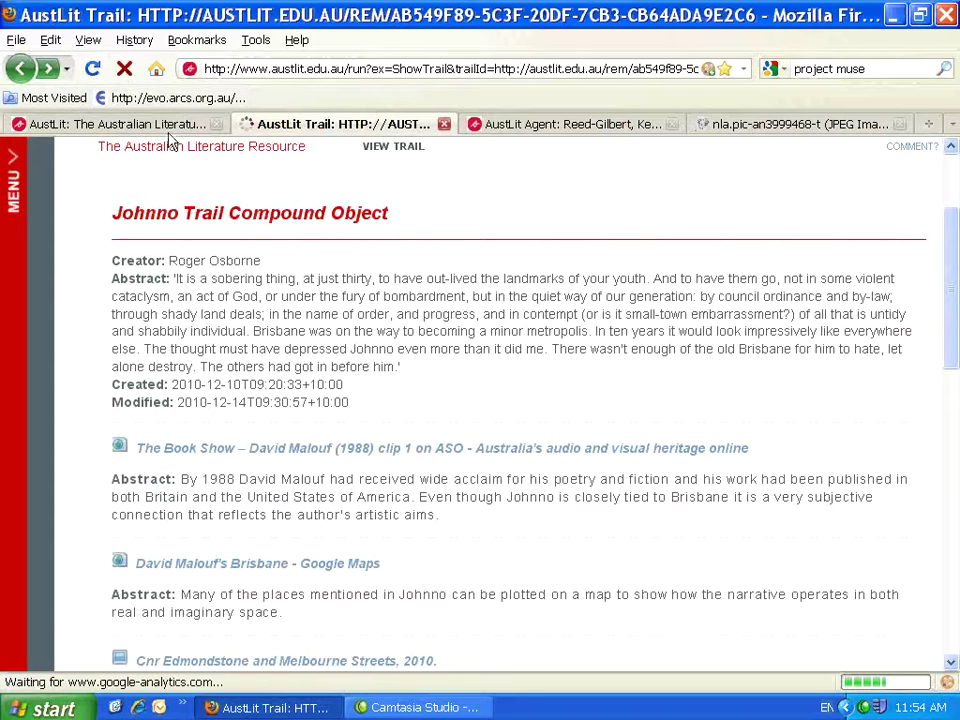
pyautogui.moveTo(955, 295); pyautogui.dragTo(949, 246)
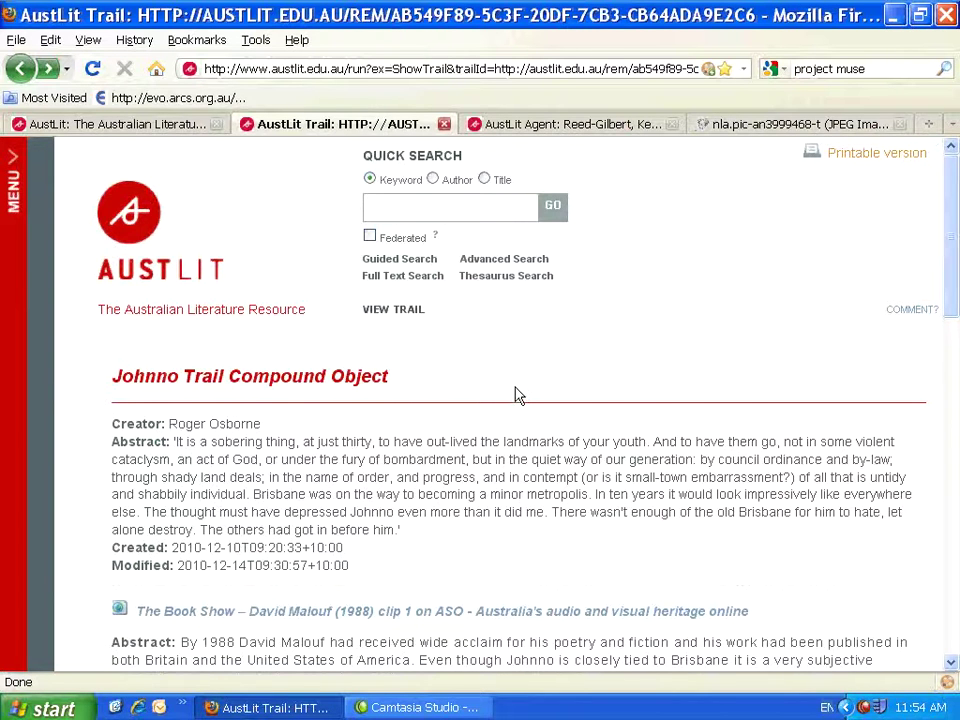
# Step: Read through the Johnno trail's resources and abstracts, view the Old Victoria Bridge Remnants photograph and return to the trail
pyautogui.scroll(-4, 508, 392)
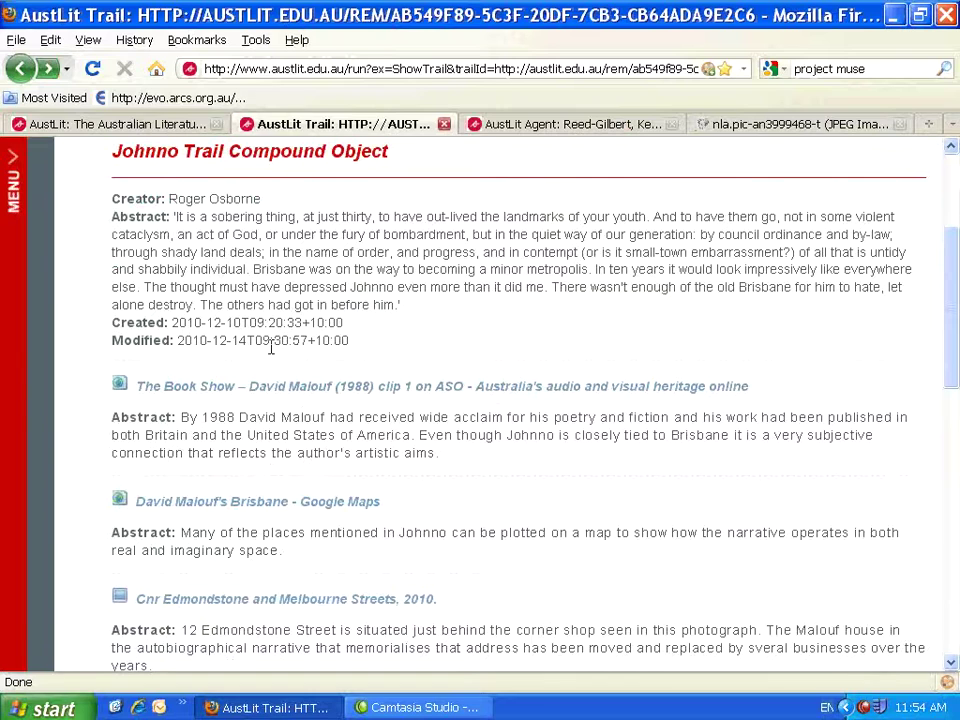
pyautogui.scroll(-2, 271, 358)
pyautogui.scroll(-2, 268, 365)
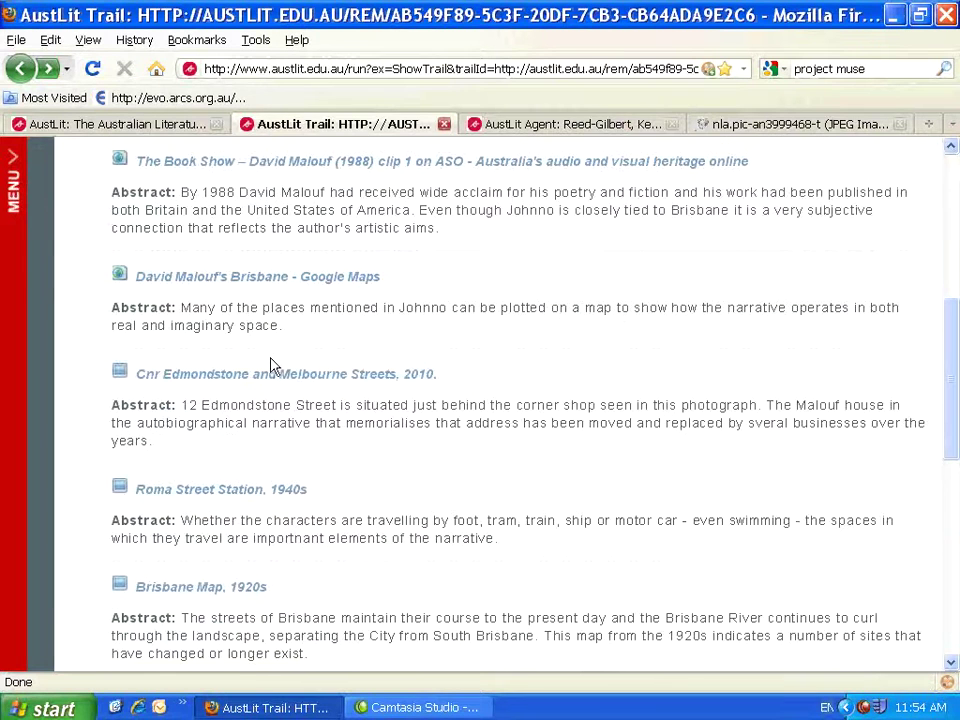
pyautogui.scroll(-2, 268, 368)
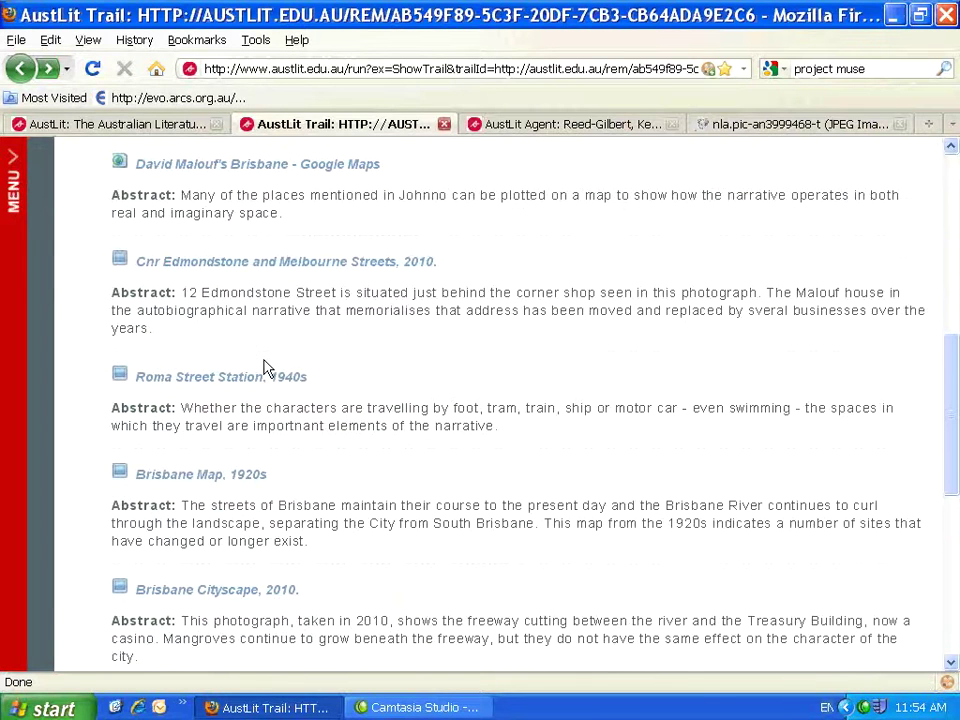
pyautogui.scroll(-2, 267, 369)
pyautogui.scroll(-2, 275, 391)
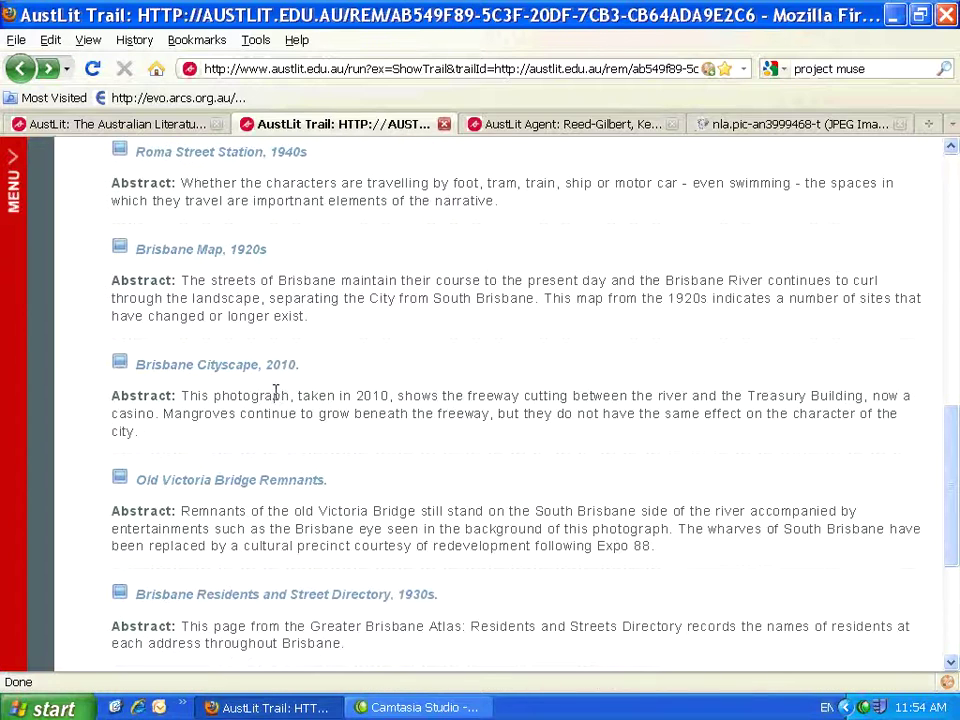
pyautogui.scroll(-2, 275, 395)
pyautogui.scroll(-2, 278, 420)
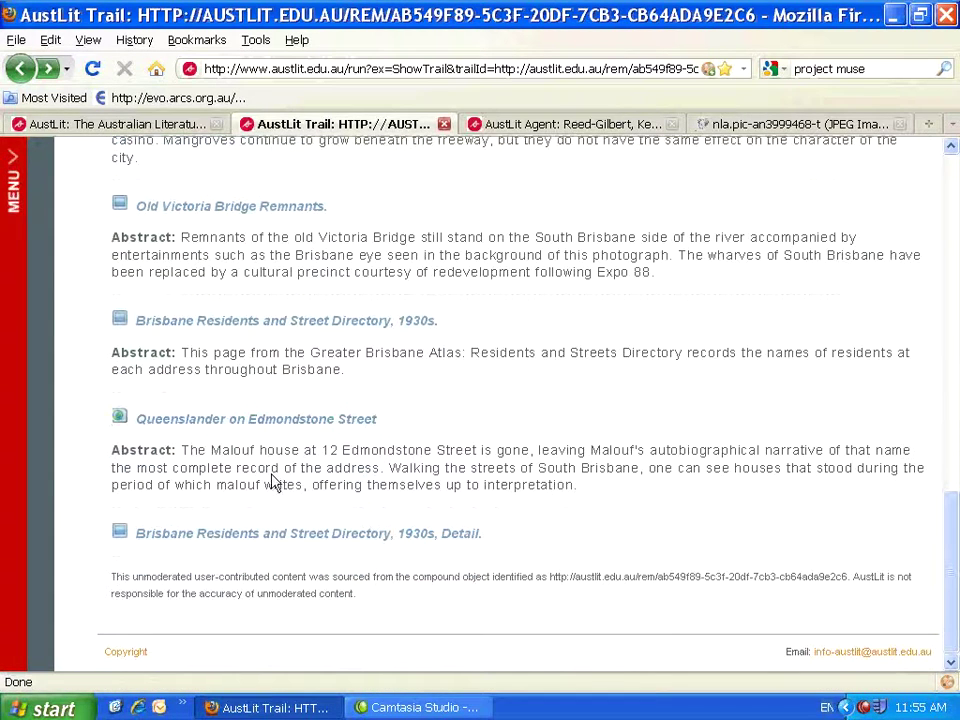
pyautogui.click(230, 210)
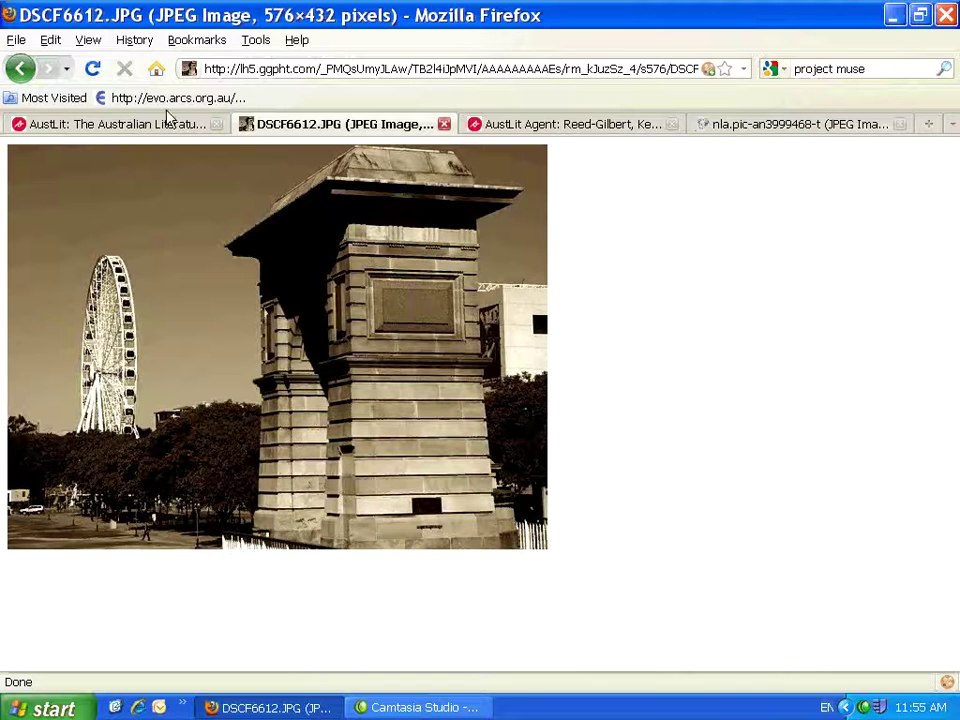
pyautogui.click(18, 67)
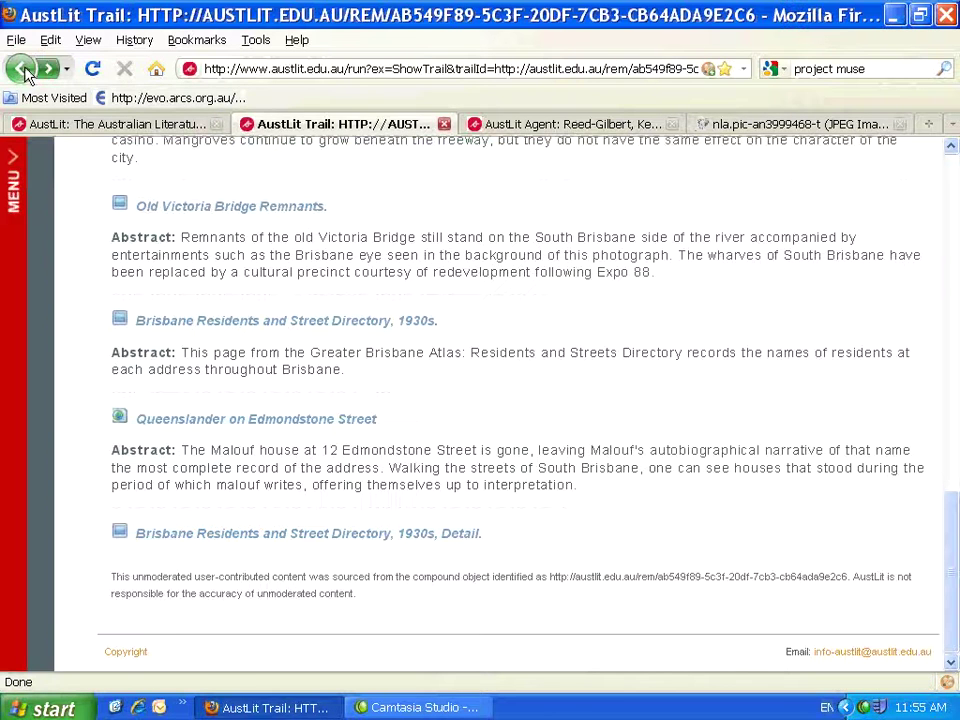
# Step: View the trail's Brisbane Map, 1920s image at full size and return to the trail
pyautogui.scroll(3, 280, 254)
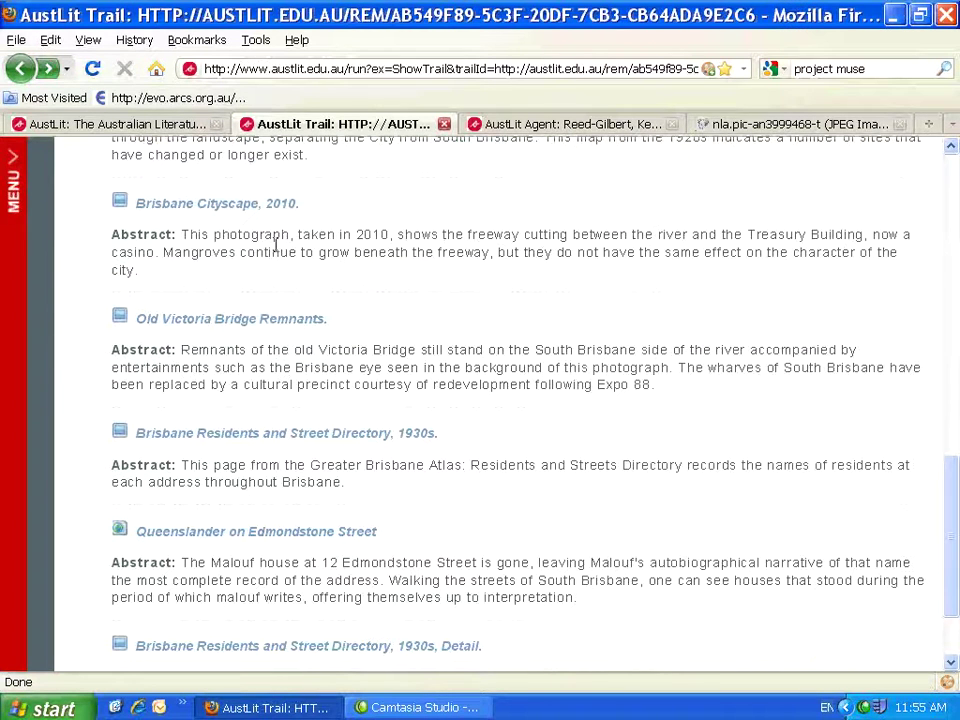
pyautogui.scroll(3, 275, 245)
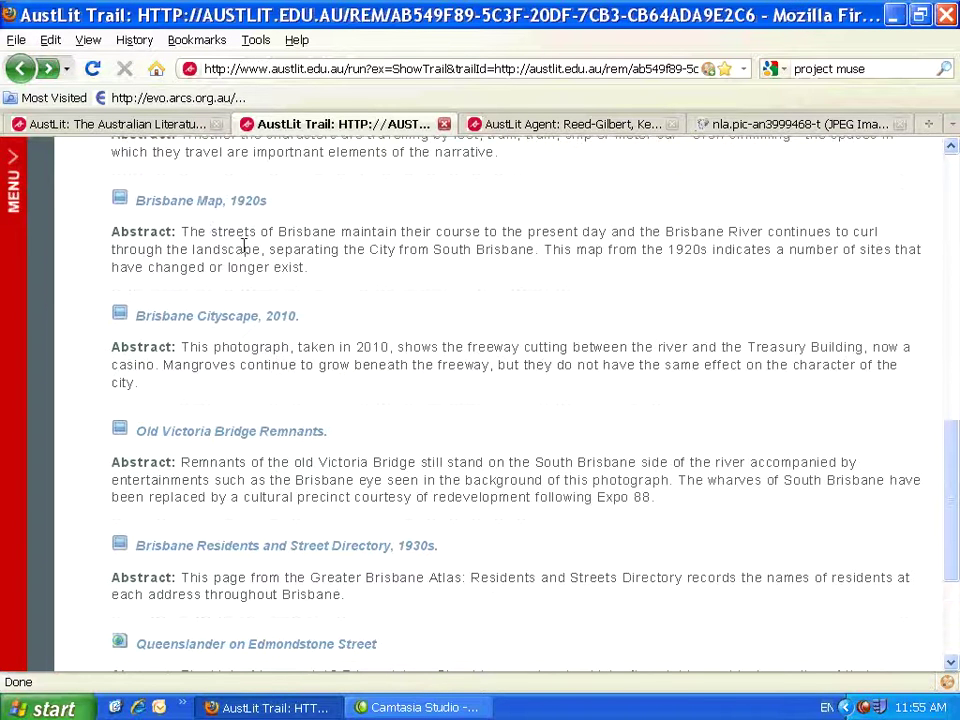
pyautogui.click(201, 203)
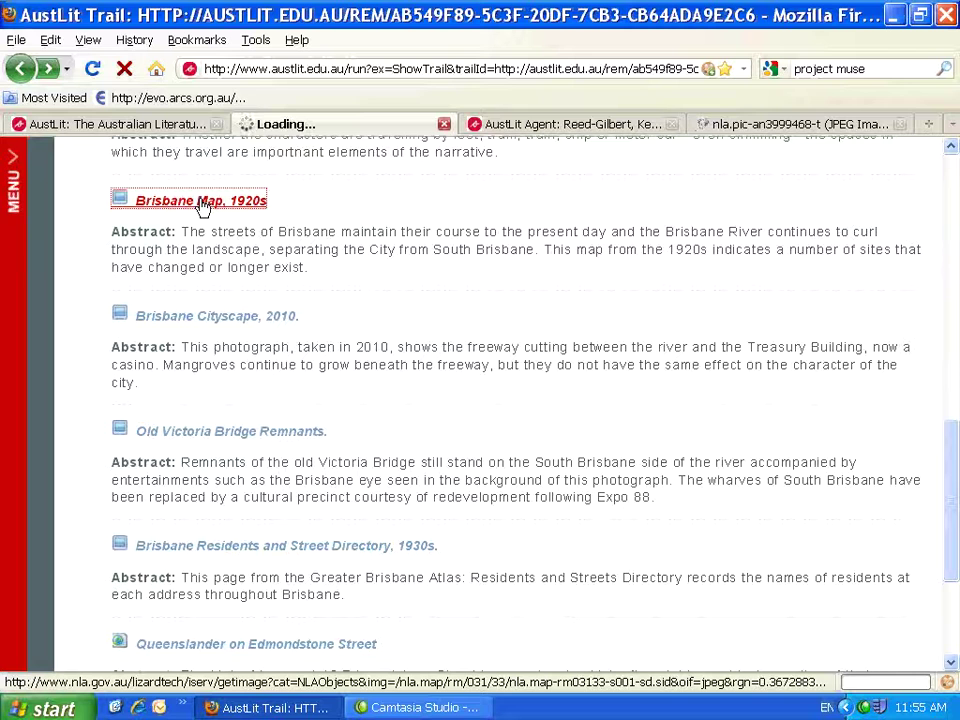
pyautogui.click(202, 204)
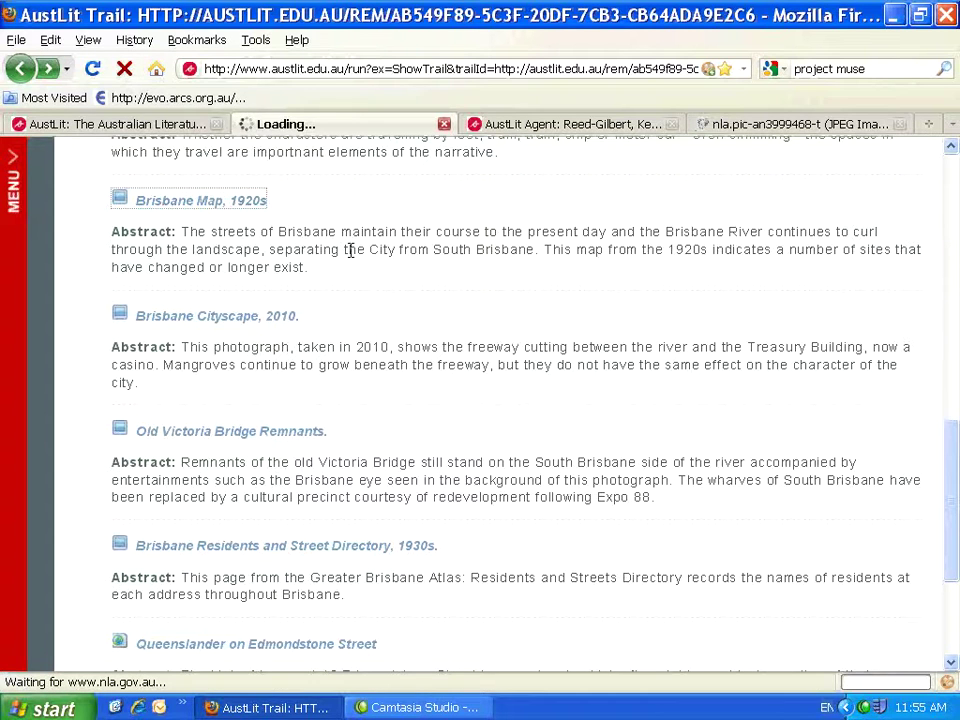
pyautogui.scroll(2, 350, 250)
pyautogui.scroll(2, 350, 252)
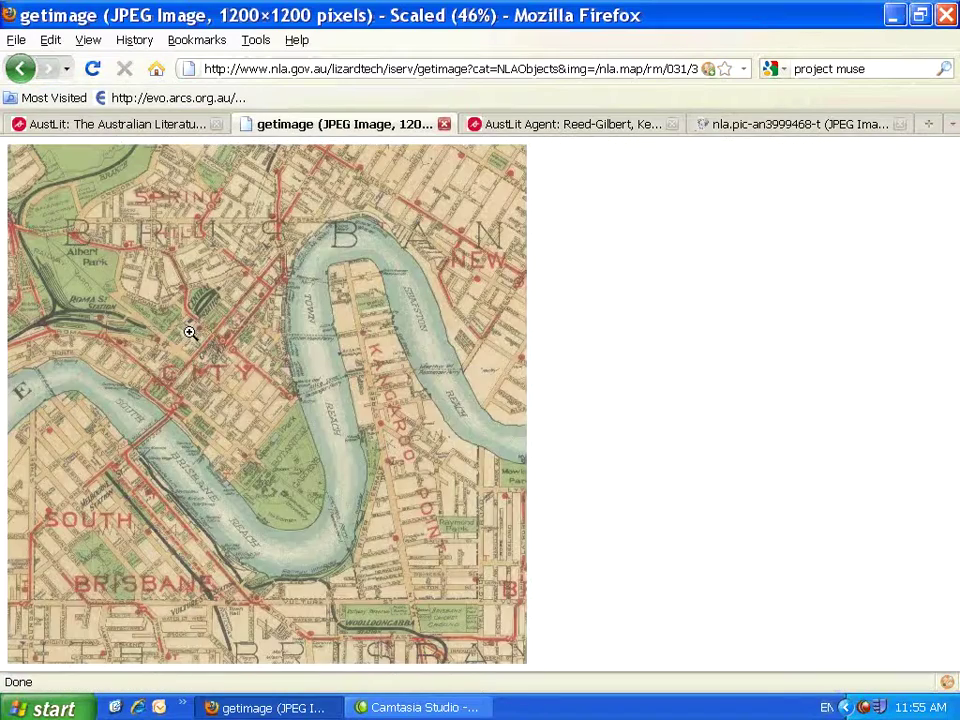
pyautogui.click(192, 332)
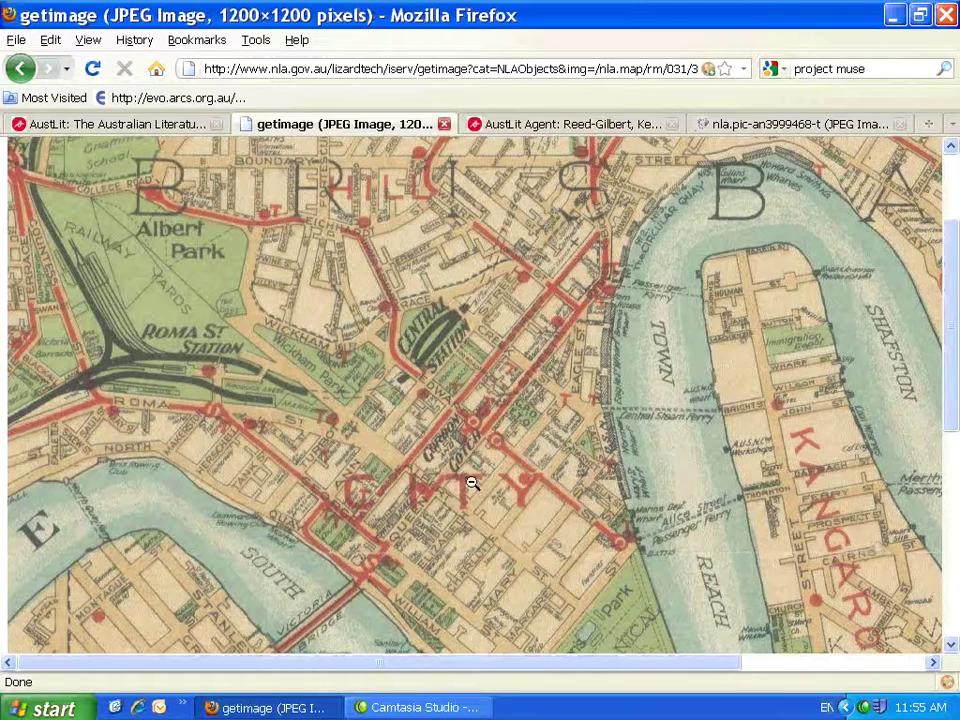
pyautogui.click(19, 69)
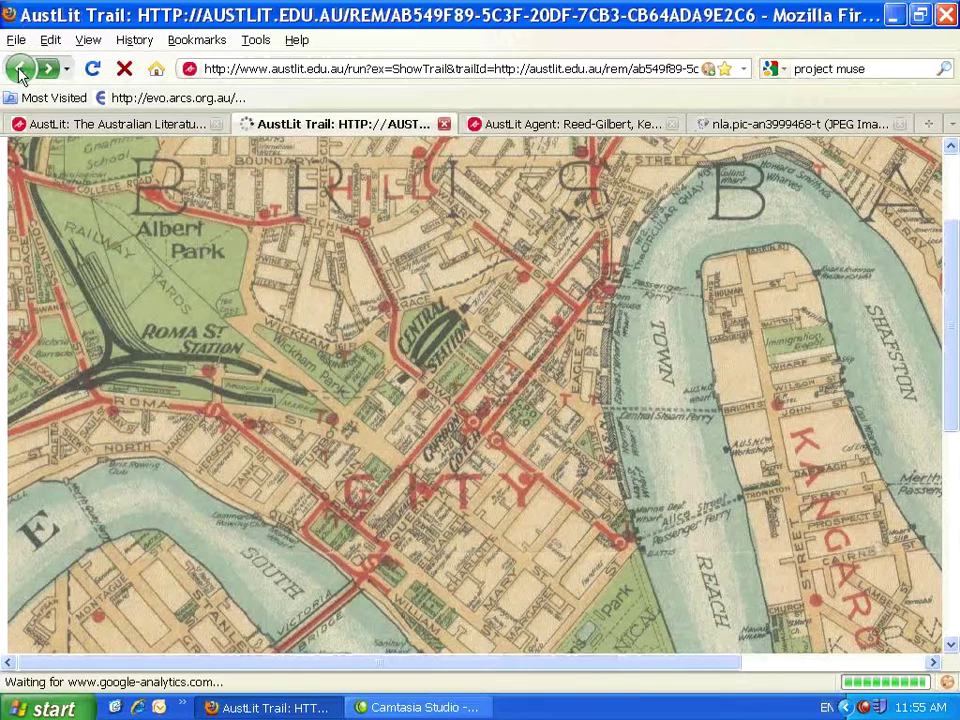
# Step: Open the trail's The Book Show – David Malouf (1988) clip, look over its video and curator's notes, and return to the trail
pyautogui.scroll(2, 343, 321)
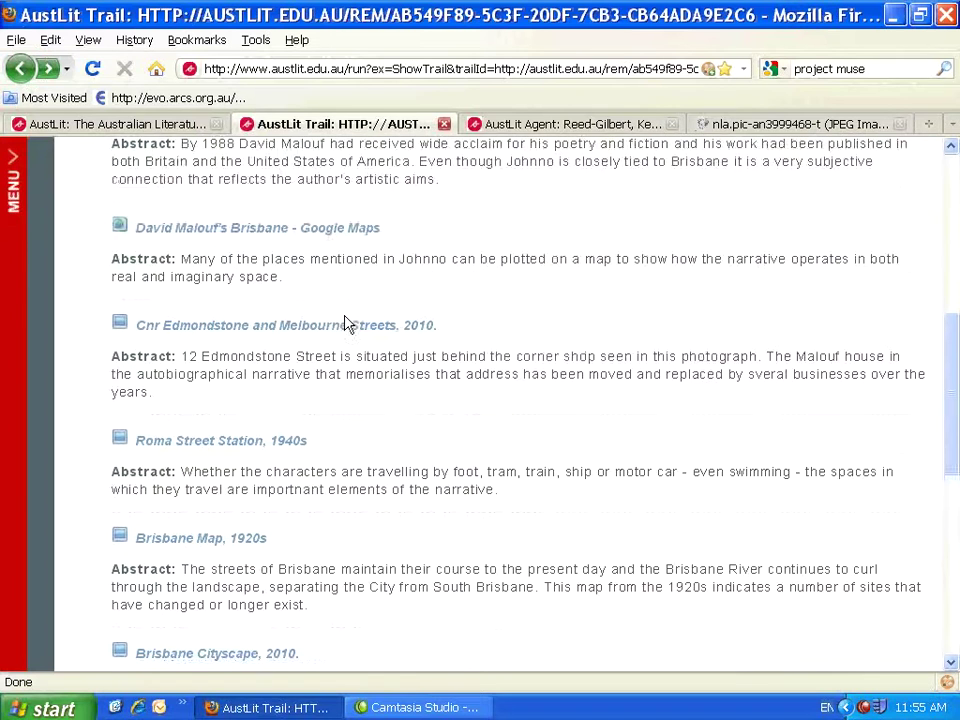
pyautogui.scroll(2, 338, 324)
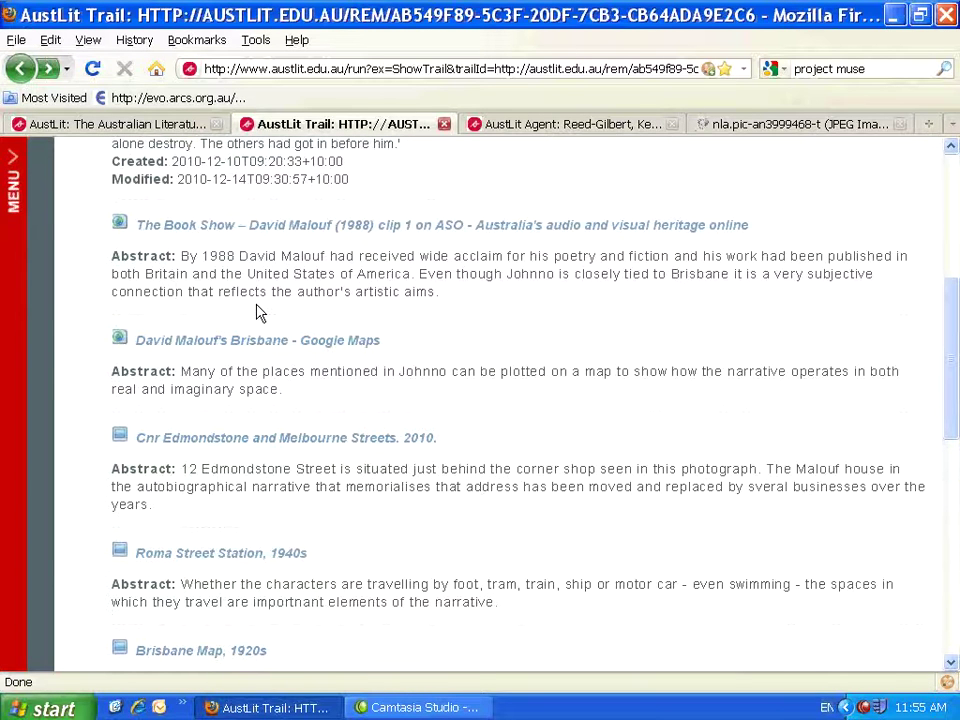
pyautogui.click(166, 227)
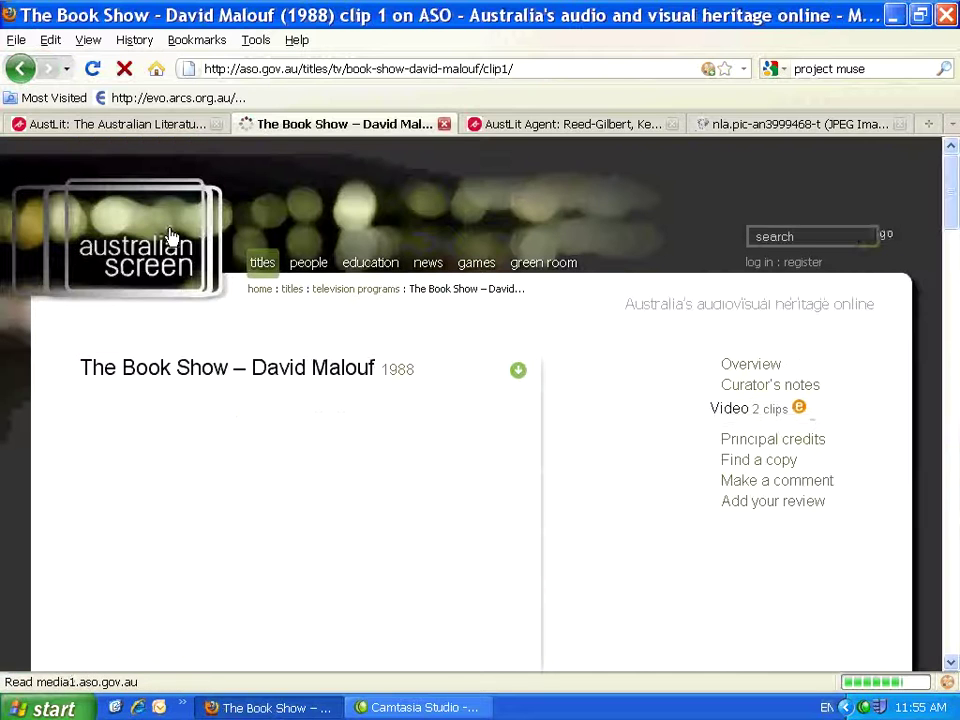
pyautogui.scroll(-5, 533, 510)
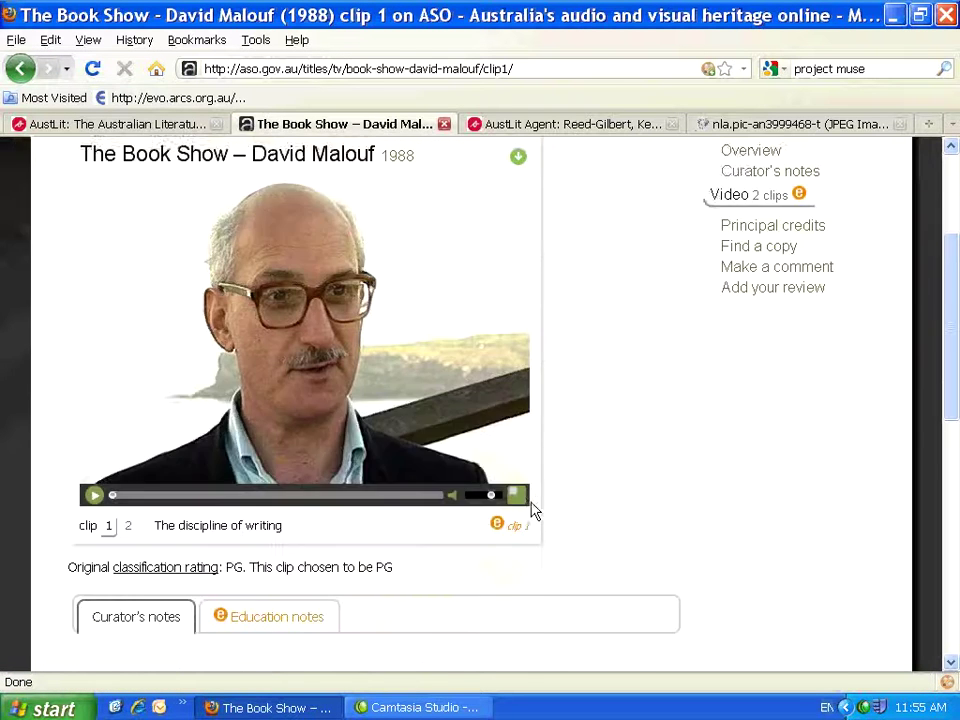
pyautogui.scroll(-8, 533, 510)
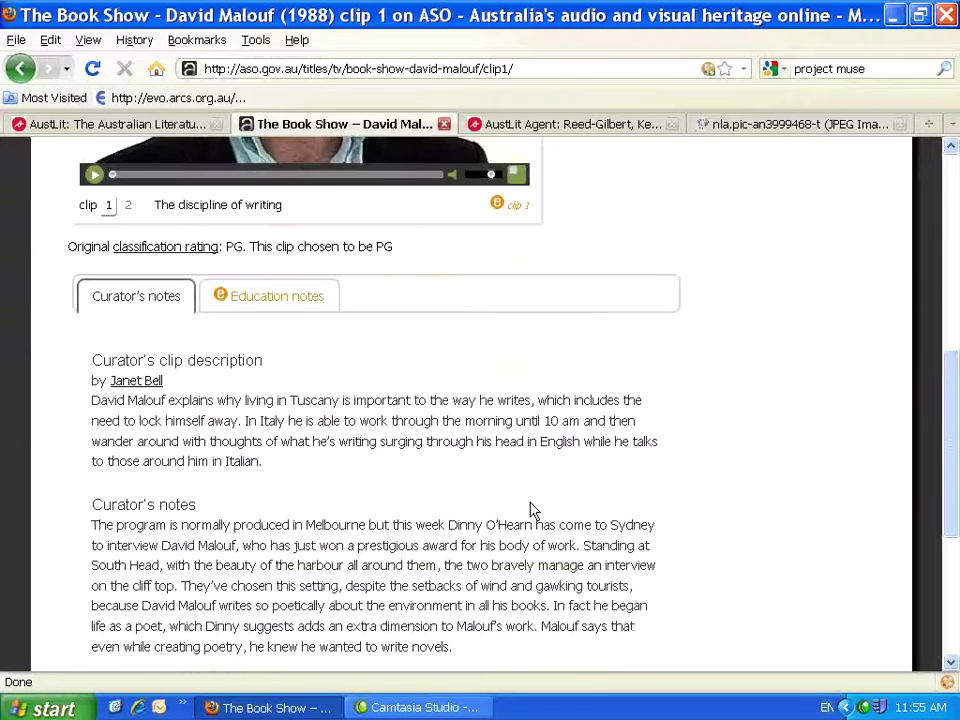
pyautogui.scroll(13, 533, 510)
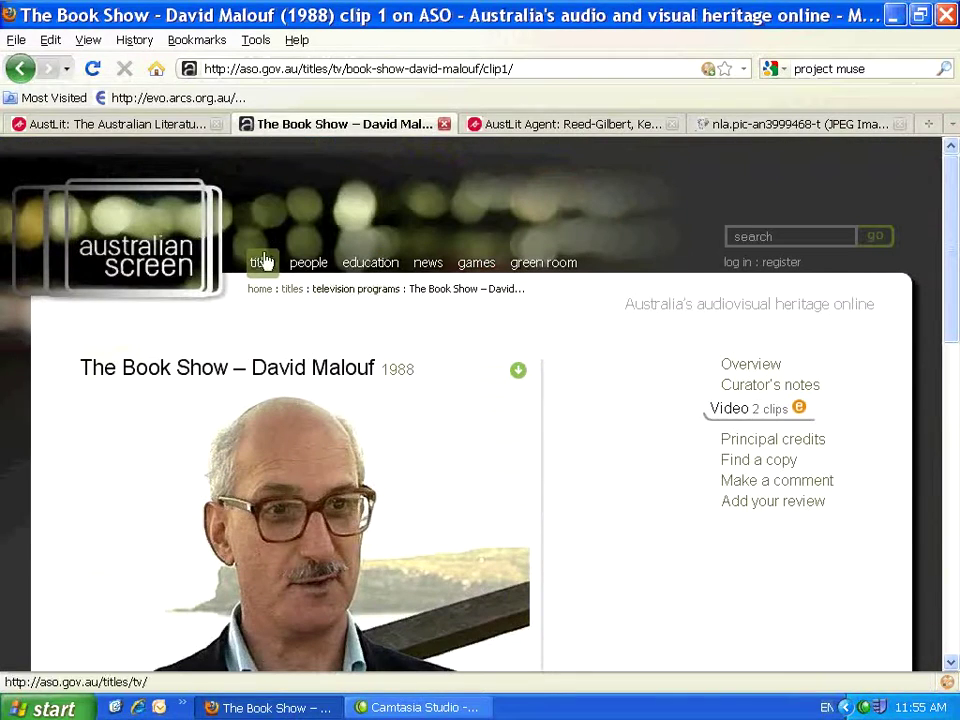
pyautogui.click(19, 68)
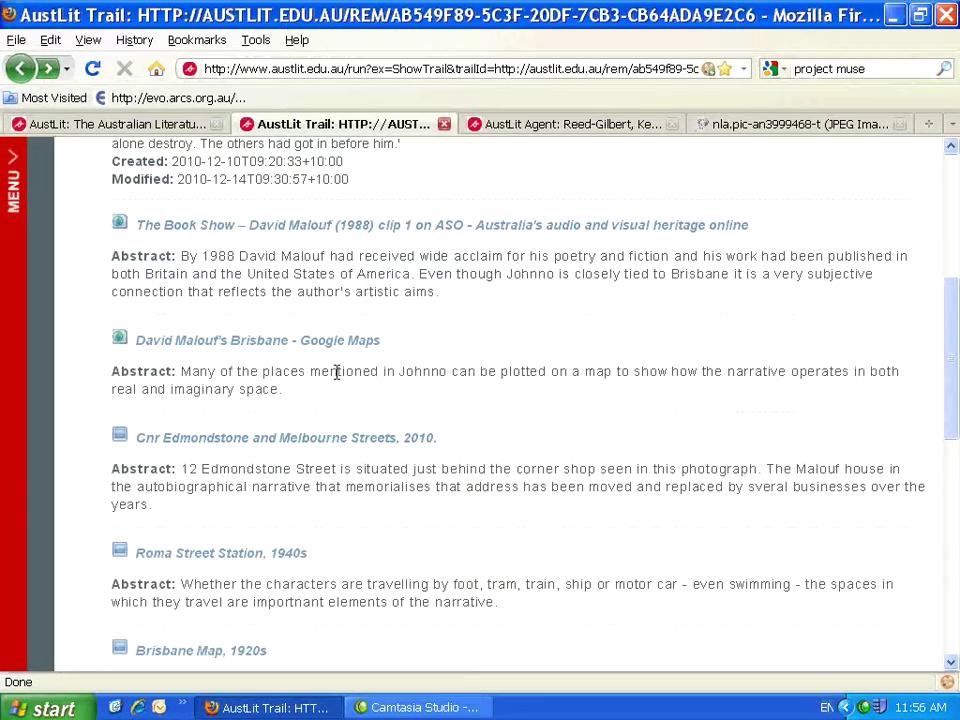
# Step: Show the LORE add-on again and load the Johnno Trail compound object from the recently viewed ones
pyautogui.scroll(-6, 336, 372)
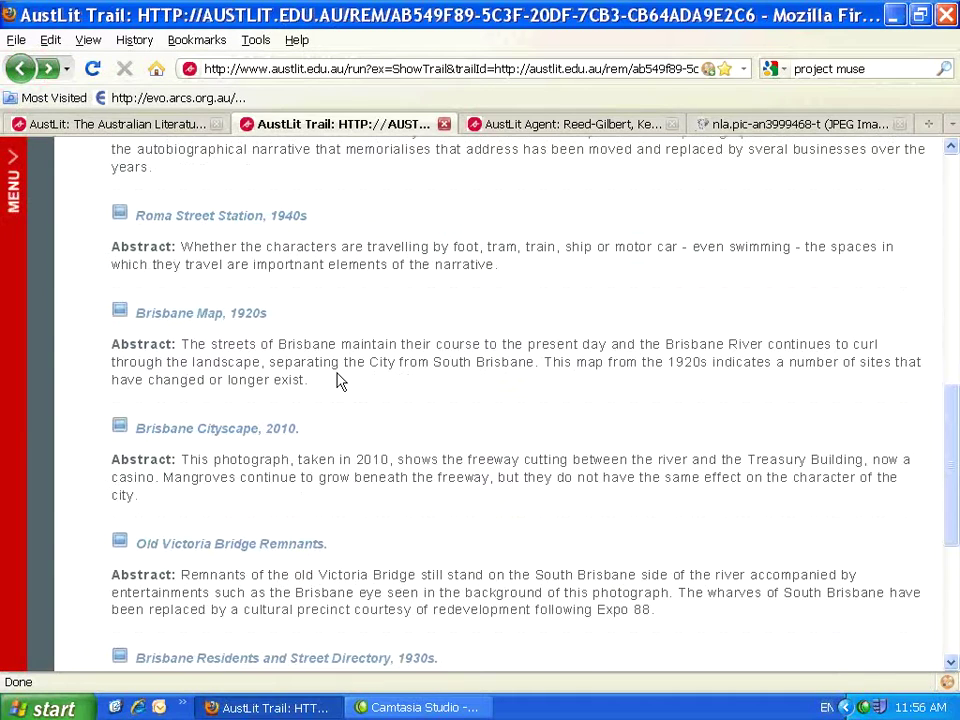
pyautogui.scroll(-6, 338, 380)
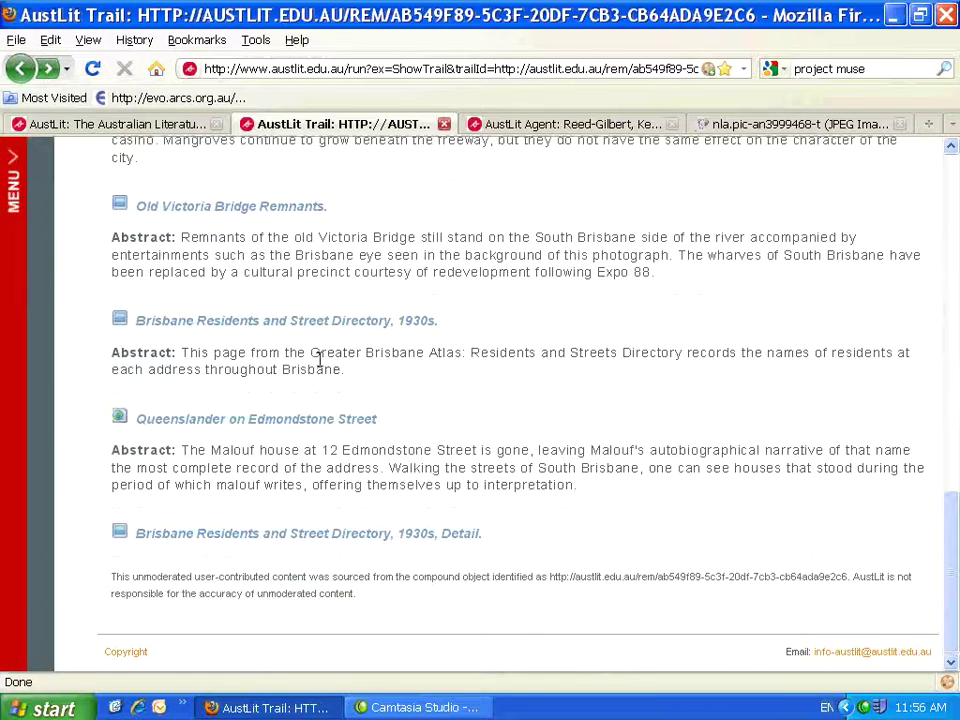
pyautogui.click(946, 683)
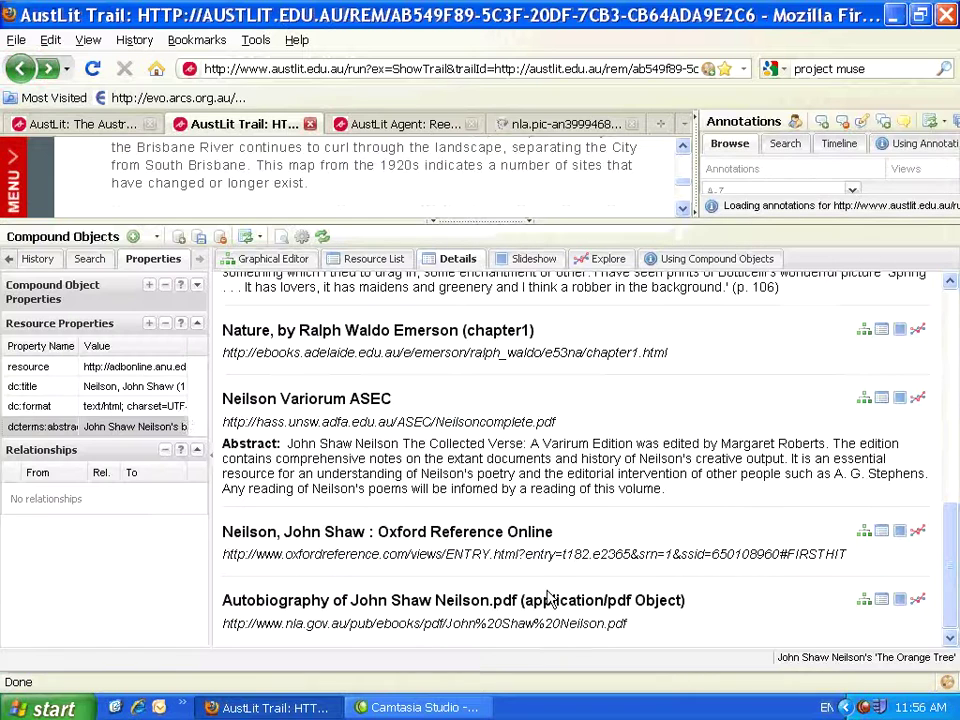
pyautogui.click(89, 262)
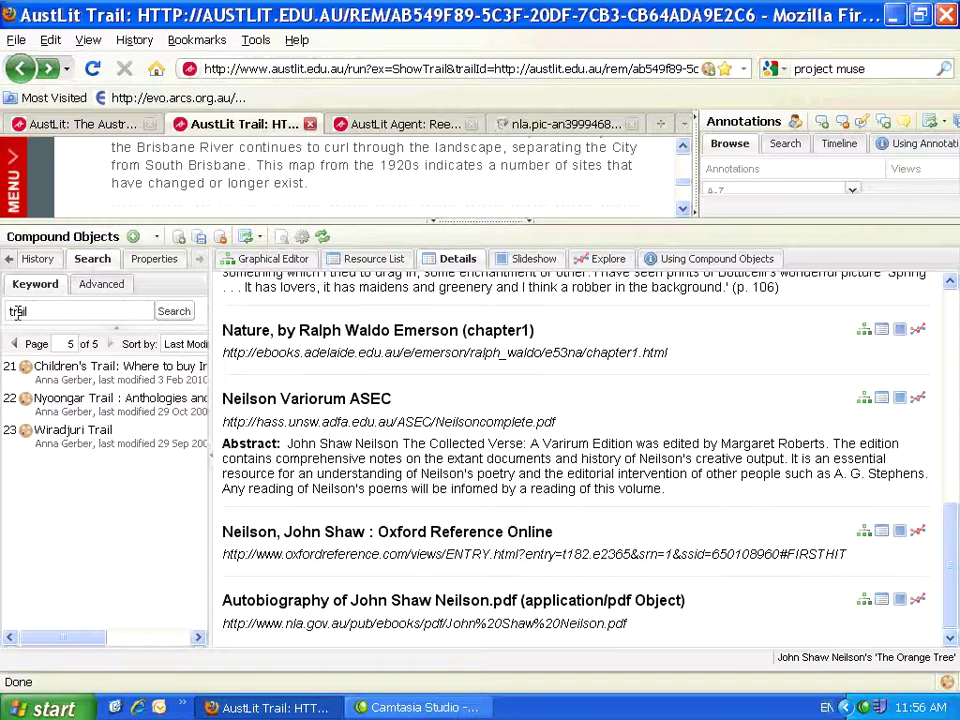
pyautogui.click(37, 261)
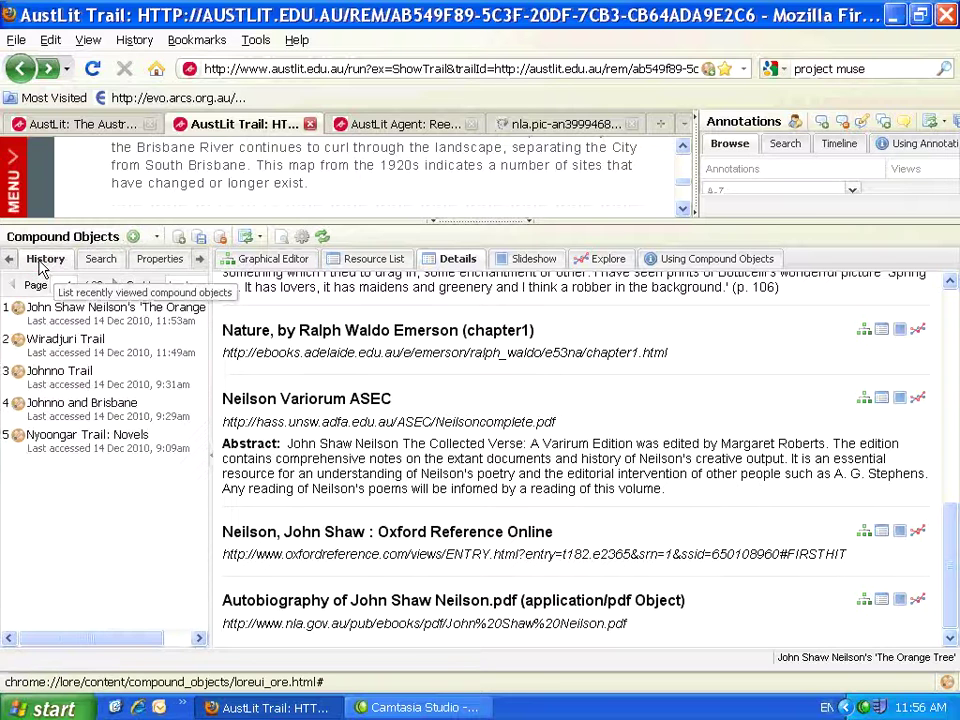
pyautogui.click(51, 381)
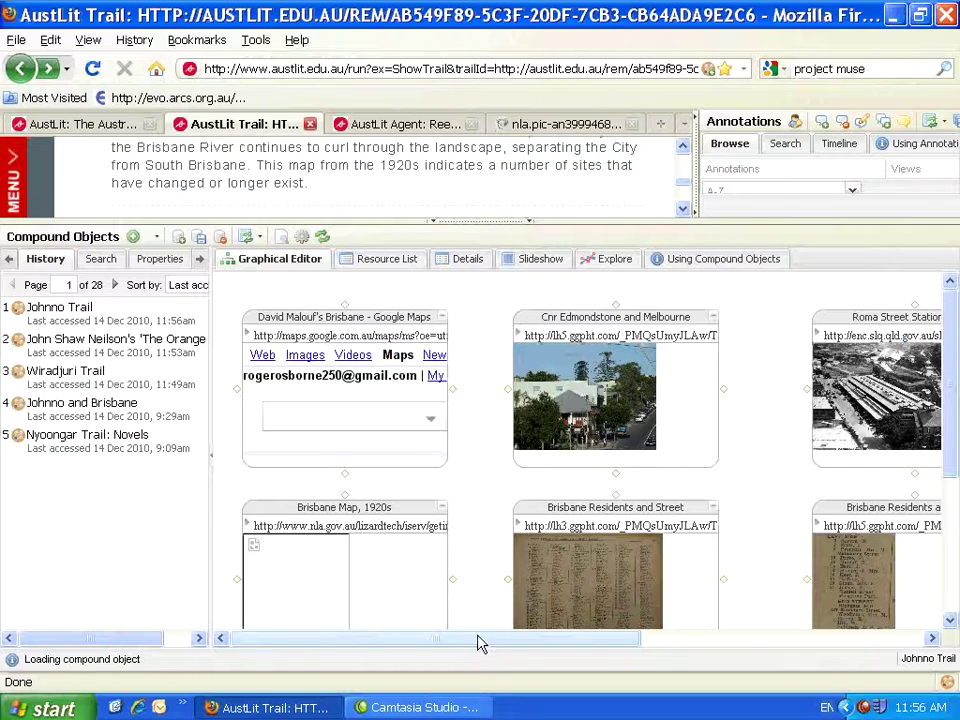
# Step: Look over all the resources of the Johnno Trail laid out in the graphical editor
pyautogui.moveTo(485, 646); pyautogui.dragTo(757, 620)
pyautogui.moveTo(681, 638); pyautogui.dragTo(458, 643)
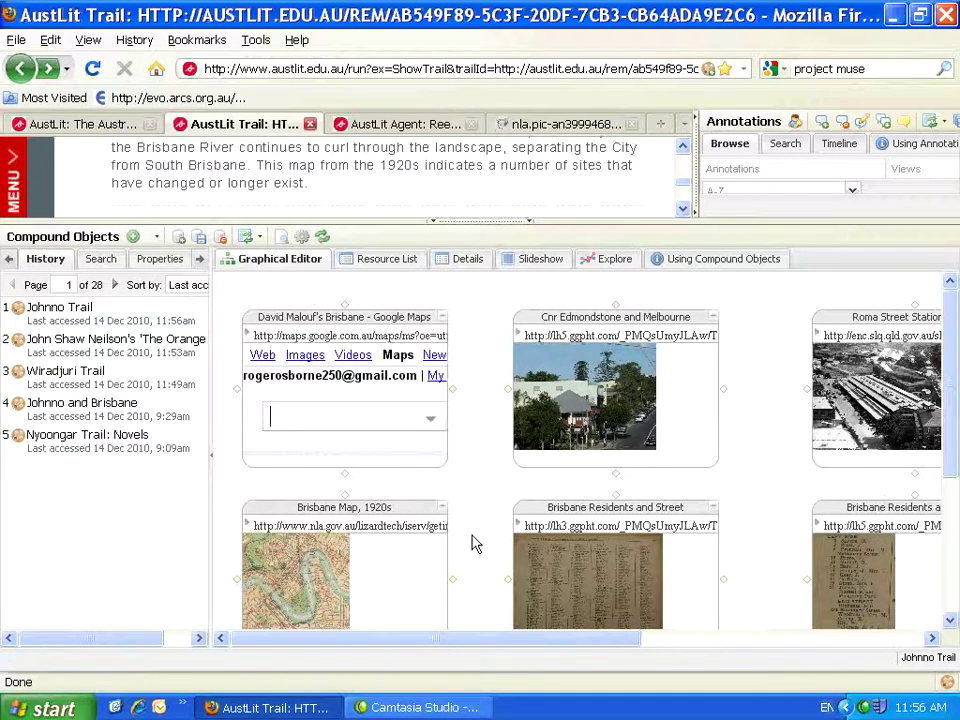
pyautogui.scroll(-2, 472, 541)
pyautogui.scroll(-1, 474, 541)
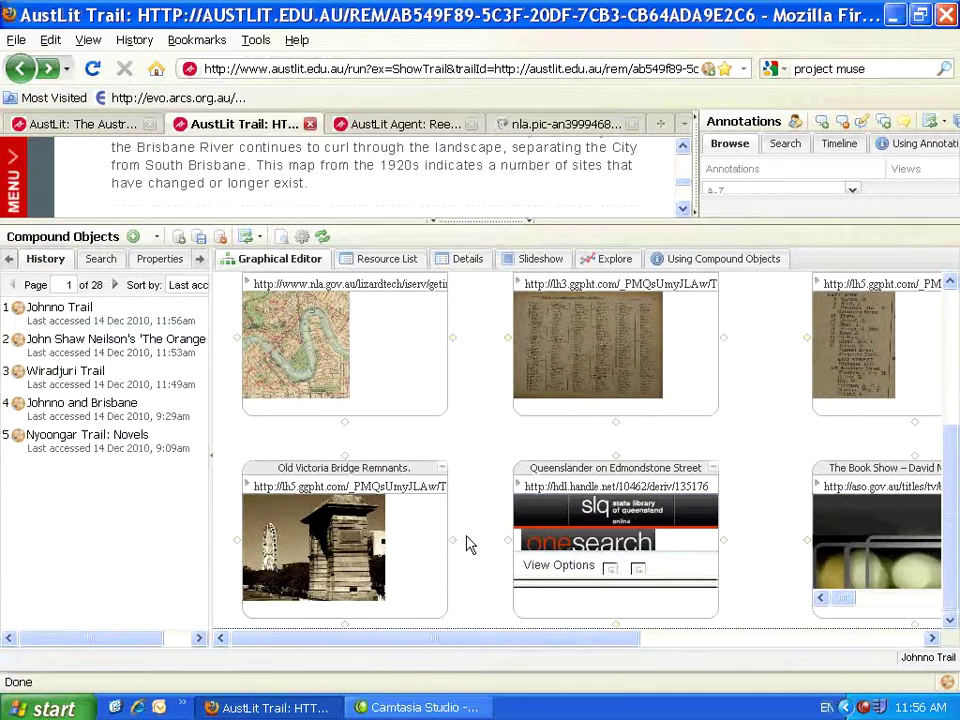
# Step: Show the Johnno Trail's resource list and examine the properties of each resource, from David Malouf's Brisbane - Google Maps to The Book Show clip
pyautogui.click(377, 262)
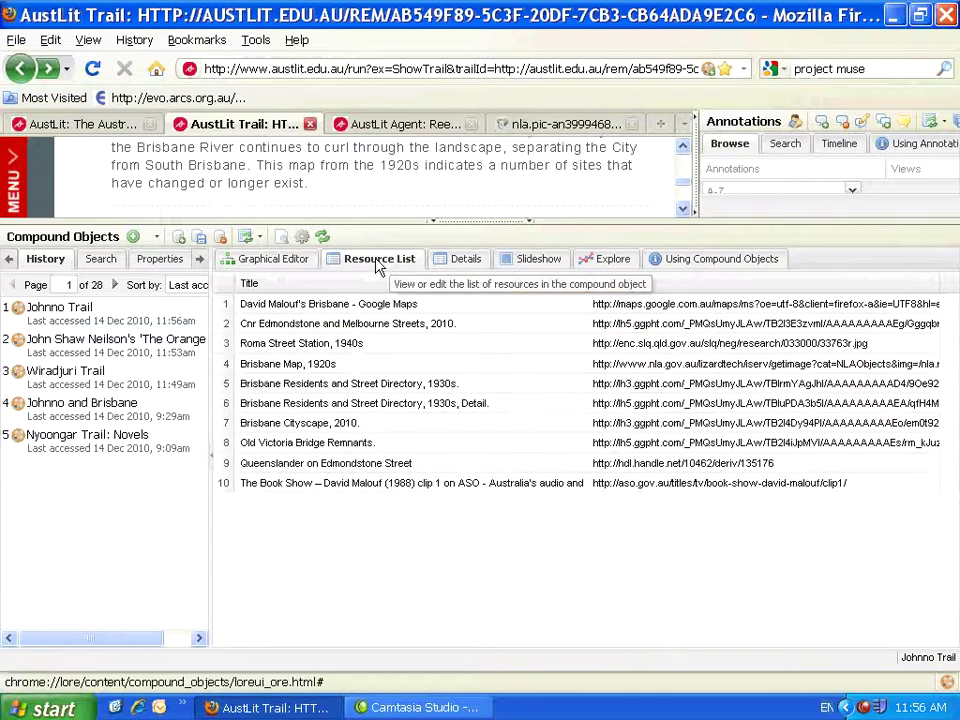
pyautogui.click(260, 306)
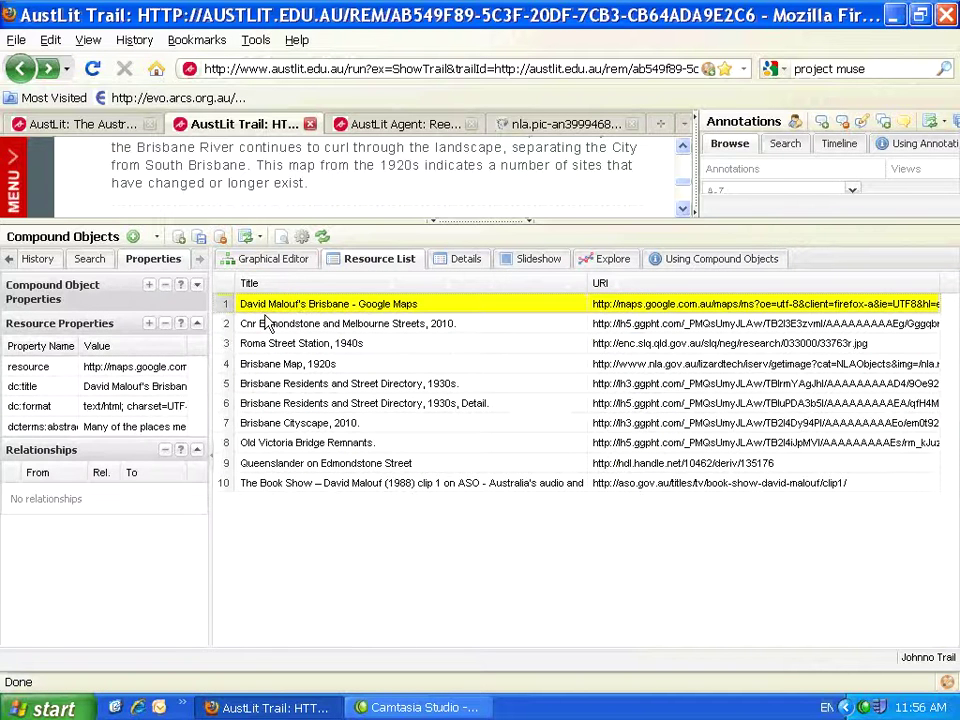
pyautogui.click(265, 325)
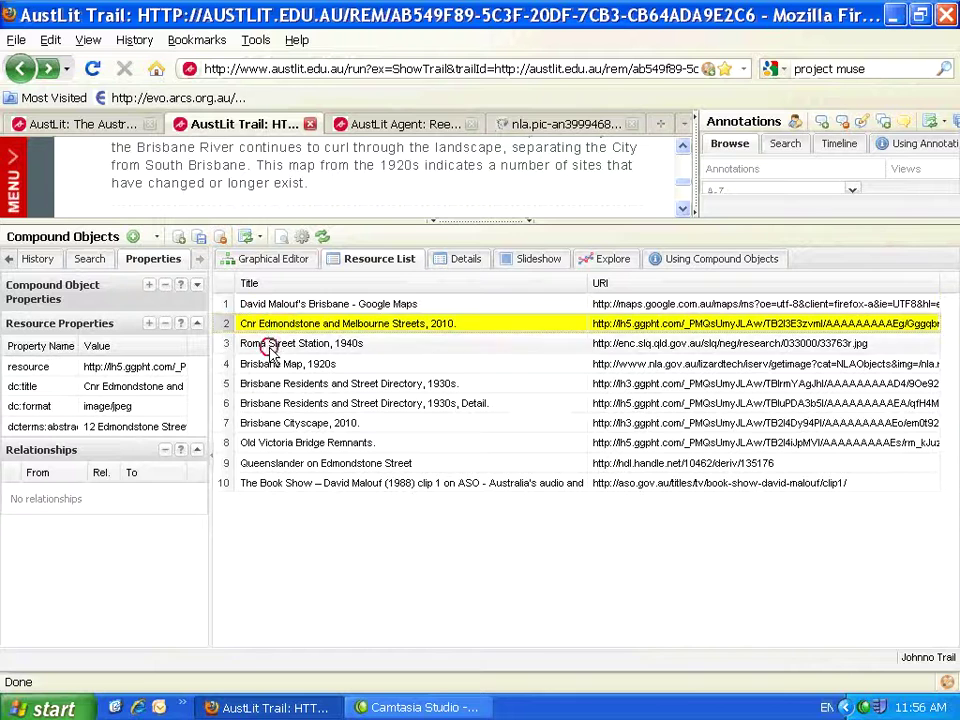
pyautogui.click(271, 346)
pyautogui.click(281, 368)
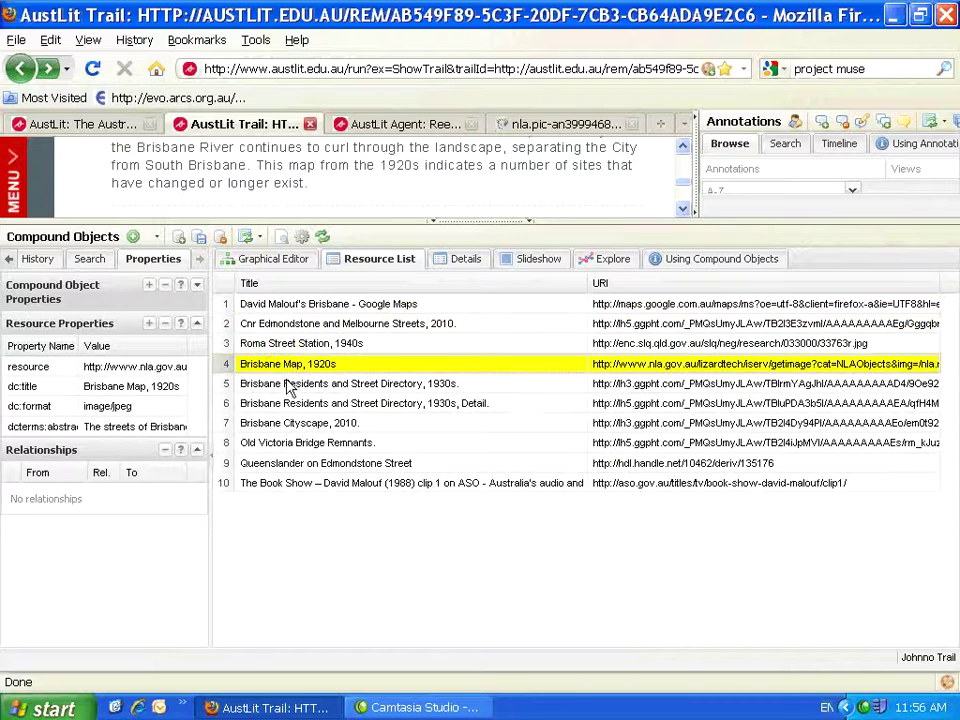
pyautogui.click(287, 386)
pyautogui.click(300, 406)
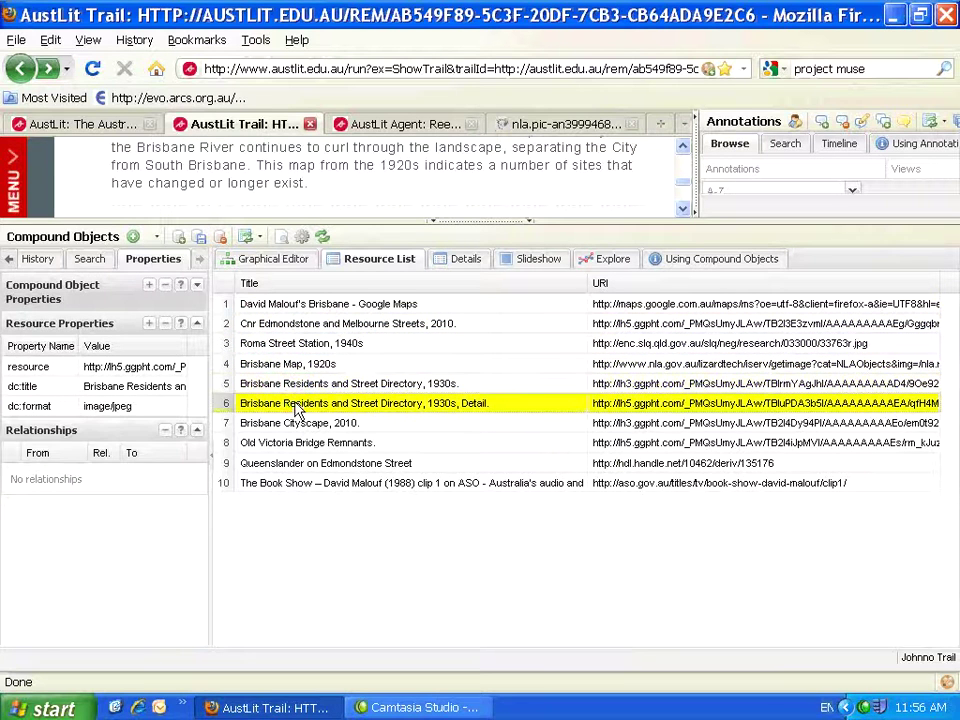
pyautogui.click(303, 428)
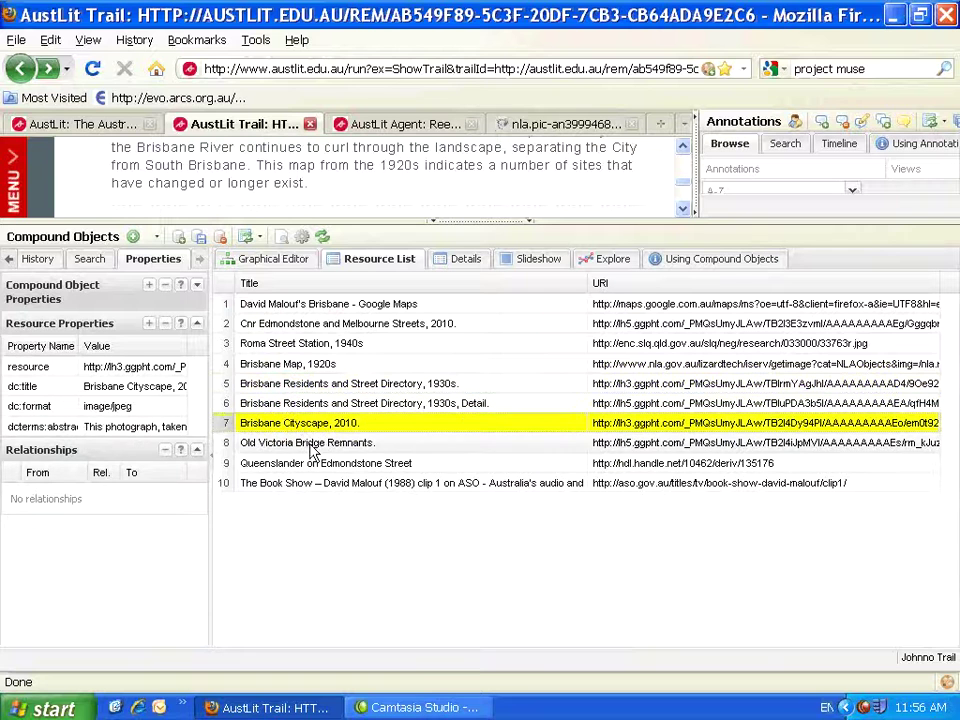
pyautogui.click(314, 445)
pyautogui.click(318, 466)
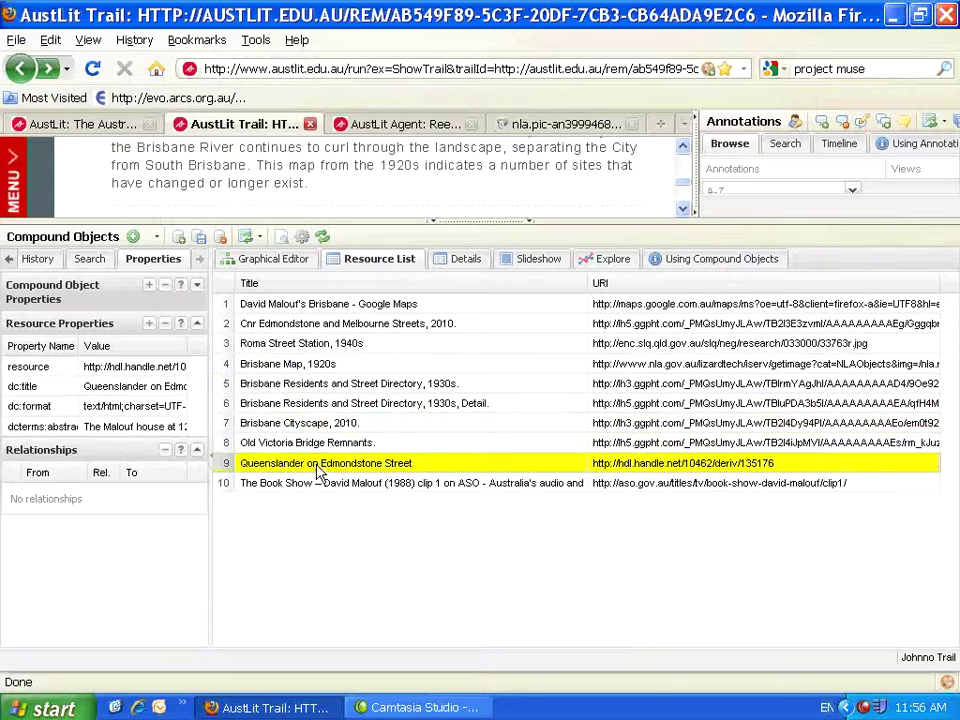
pyautogui.click(323, 488)
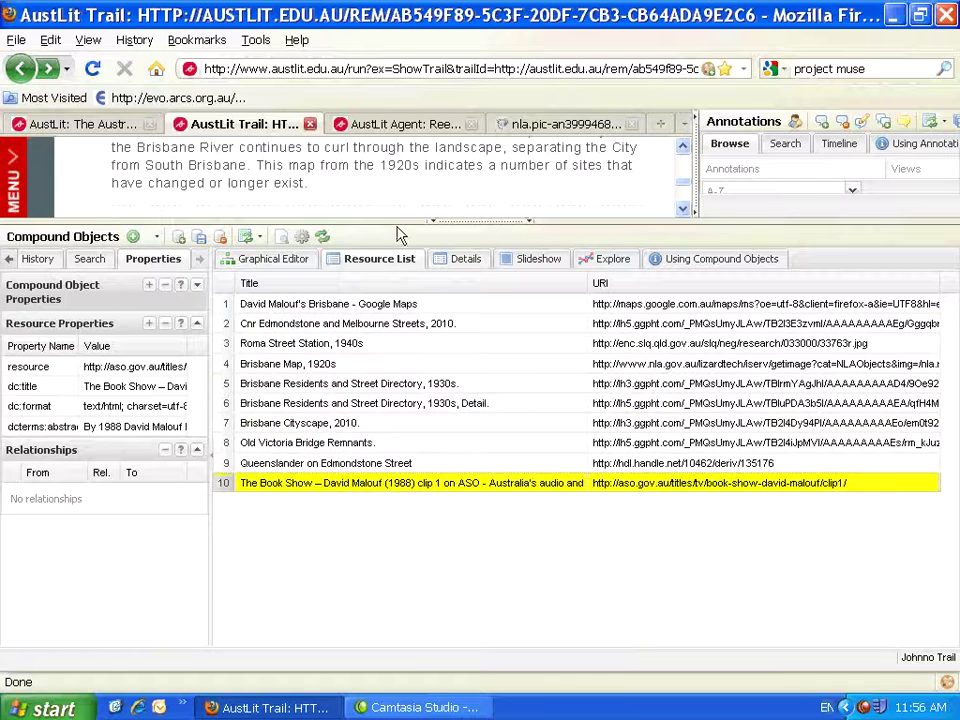
# Step: Shrink the Compound Objects and Annotations panes to enlarge the published trail page, and read the trail through to its end
pyautogui.moveTo(396, 218); pyautogui.dragTo(399, 399)
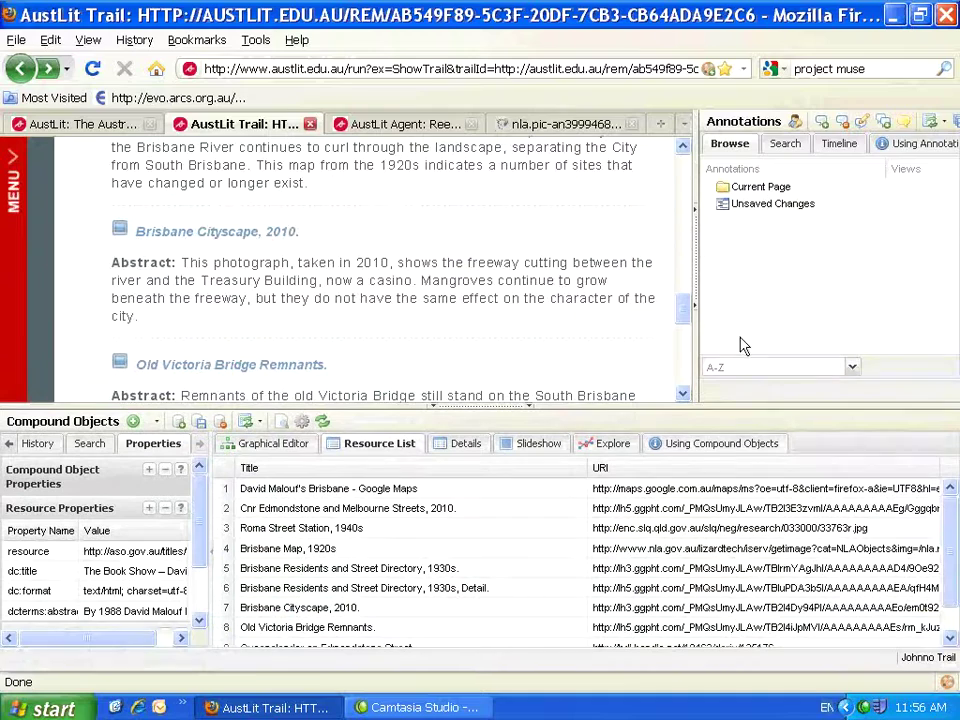
pyautogui.moveTo(697, 178); pyautogui.dragTo(815, 178)
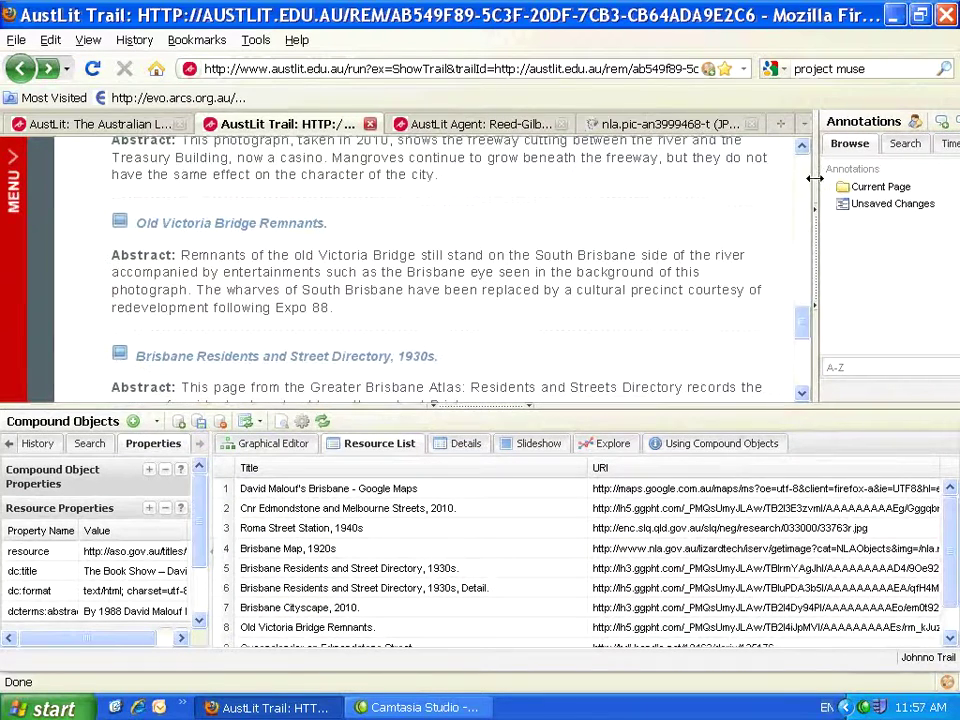
pyautogui.moveTo(726, 406); pyautogui.dragTo(742, 562)
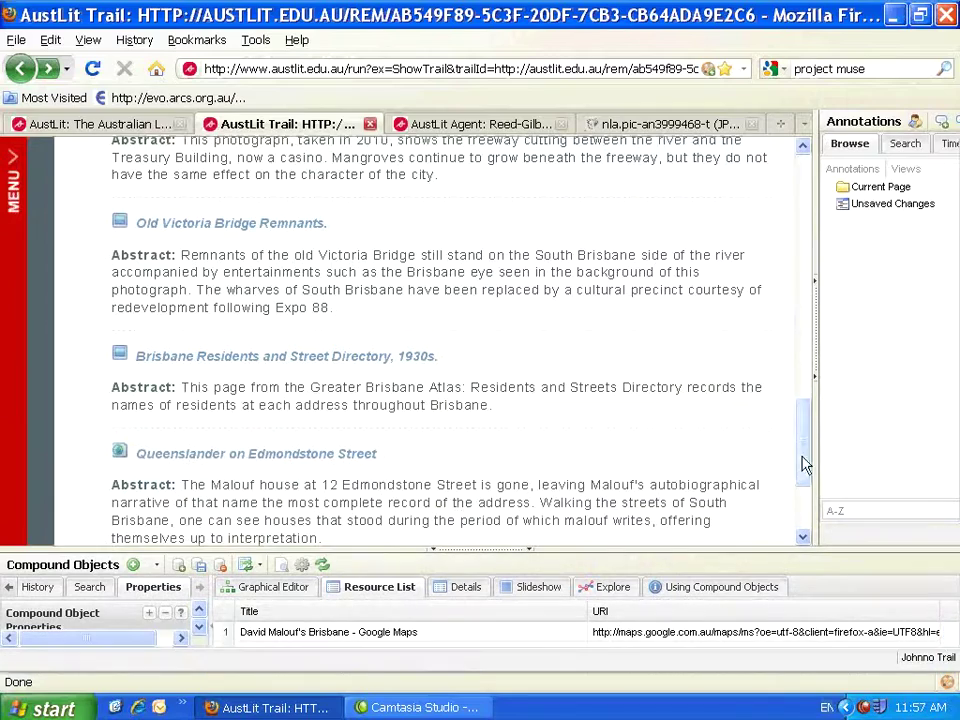
pyautogui.moveTo(805, 465)
pyautogui.mouseDown()
pyautogui.moveTo(805, 208)
pyautogui.moveTo(804, 444)
pyautogui.moveTo(801, 463)
pyautogui.moveTo(787, 456)
pyautogui.moveTo(801, 424)
pyautogui.moveTo(802, 470)
pyautogui.moveTo(803, 462)
pyautogui.mouseUp()
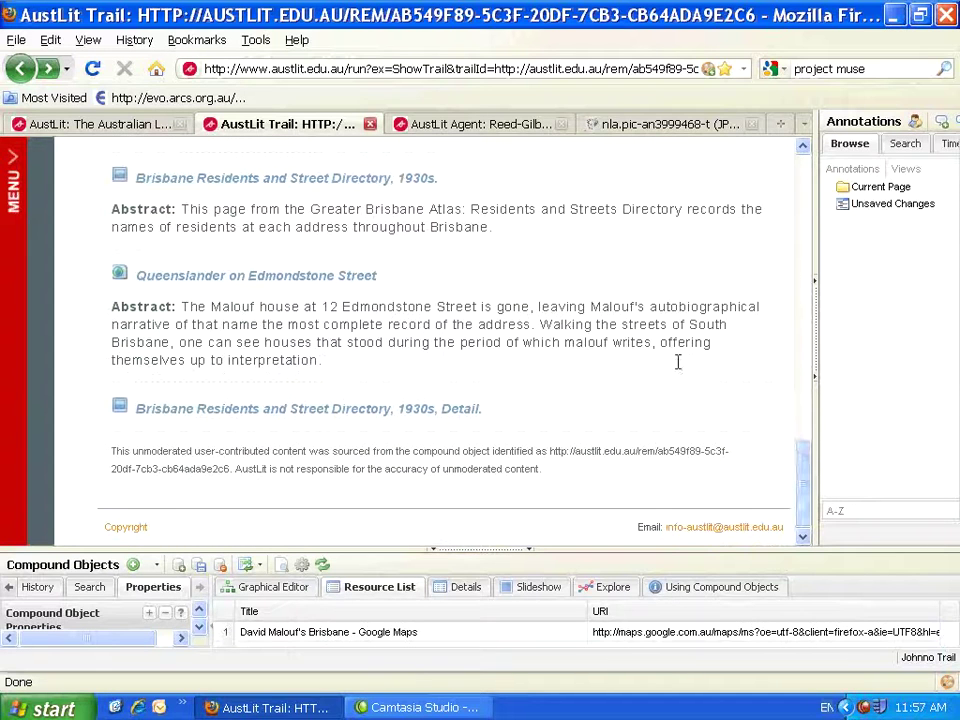
# Step: Return to the AustLit home page and hide the LORE add-on
pyautogui.click(157, 68)
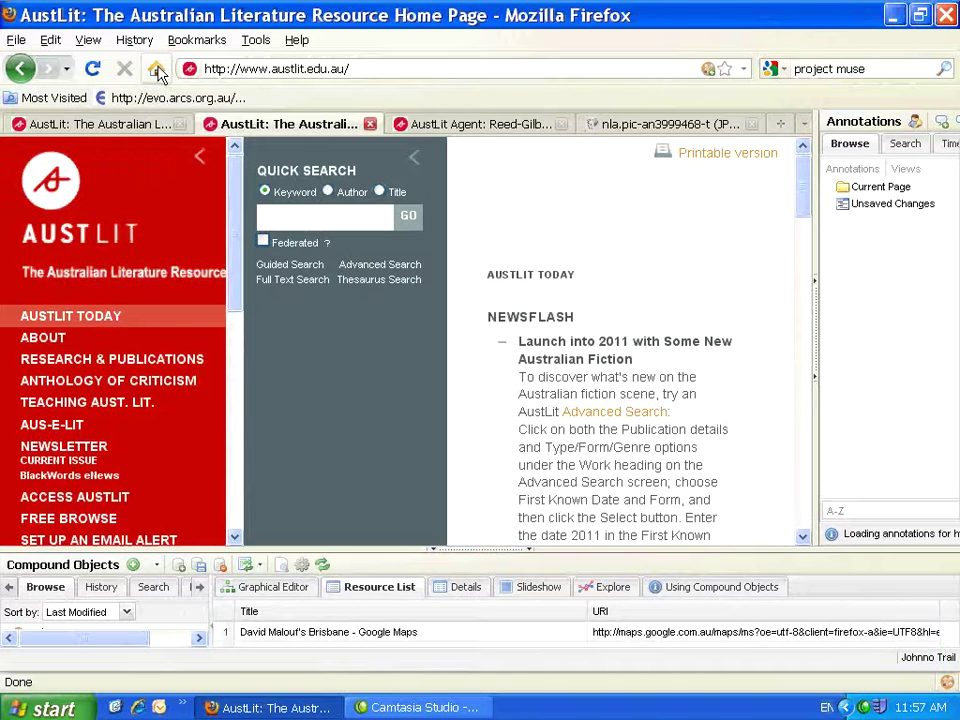
pyautogui.click(946, 683)
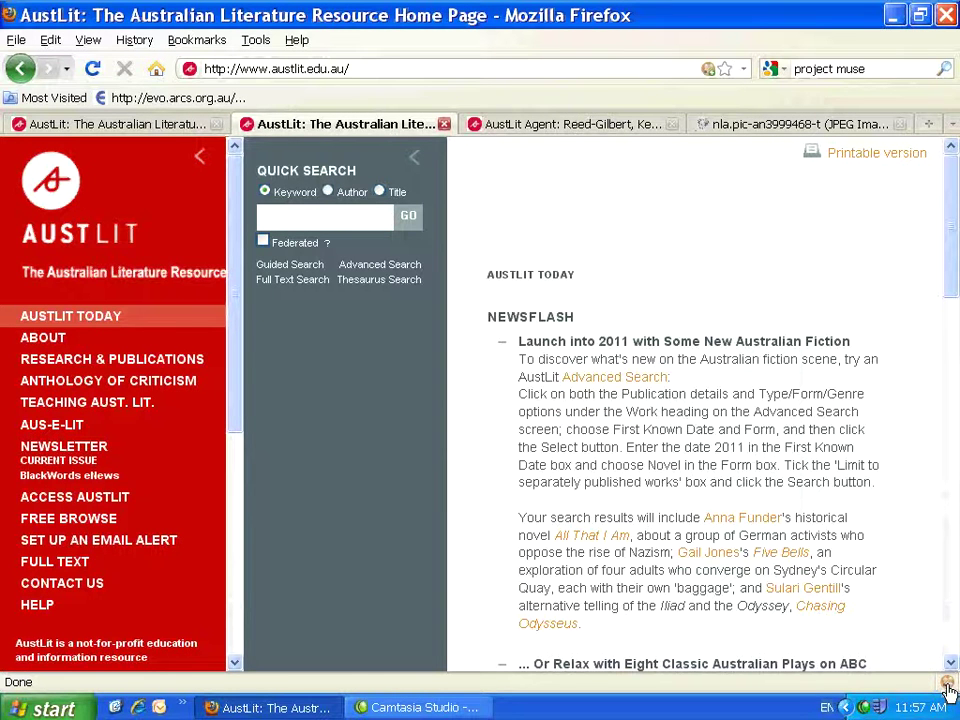